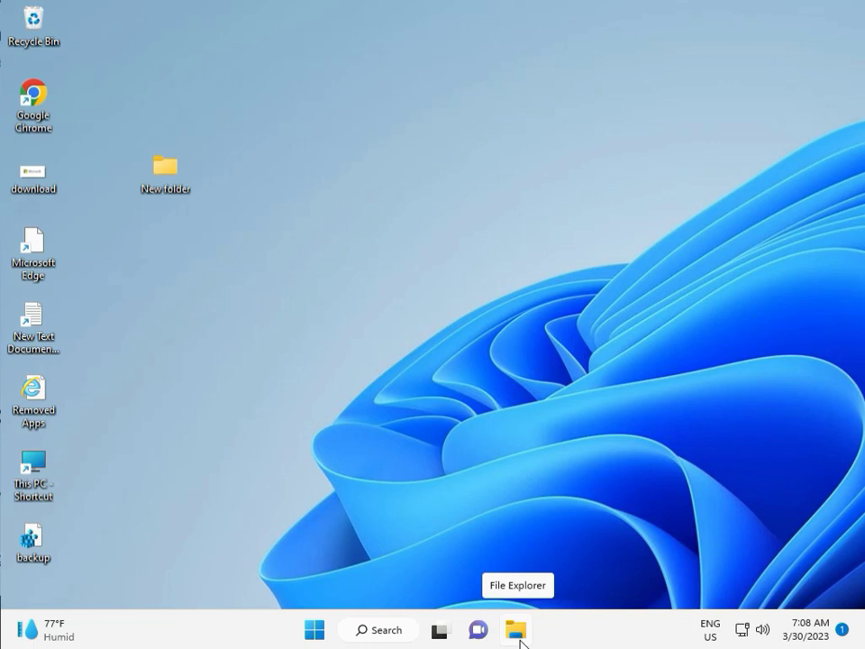
- Launch the Settings app from the Start menu's pinned apps
left_click(315, 629)
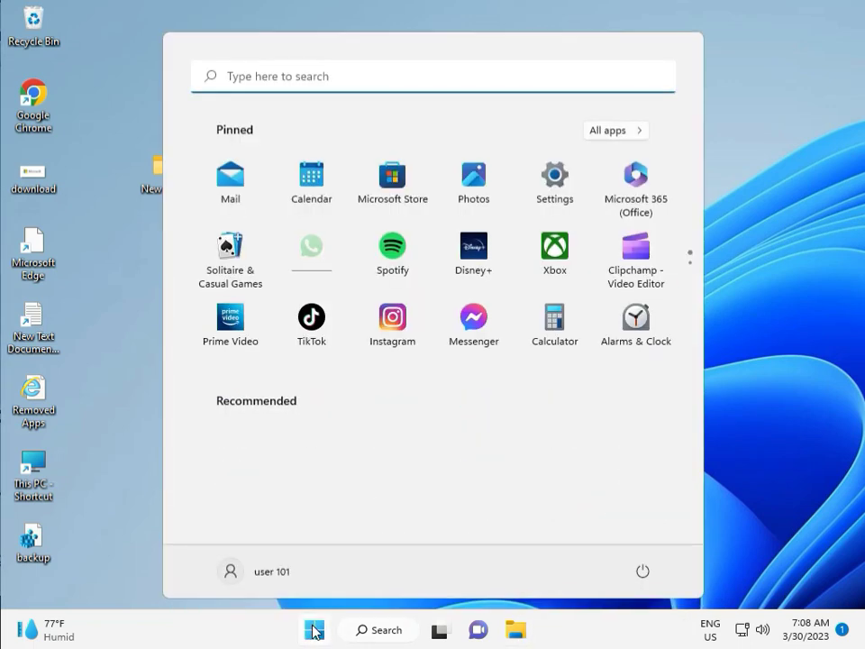
left_click(565, 183)
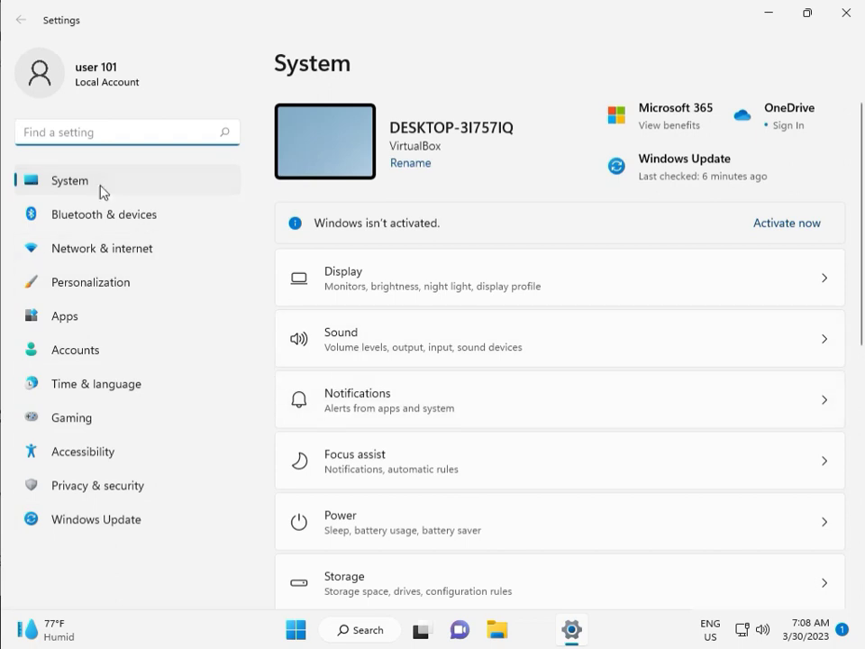
- Run the Windows Update troubleshooter from Troubleshoot > Other troubleshooters
scroll(431, 458, "down", 3)
scroll(433, 473, "down", 1)
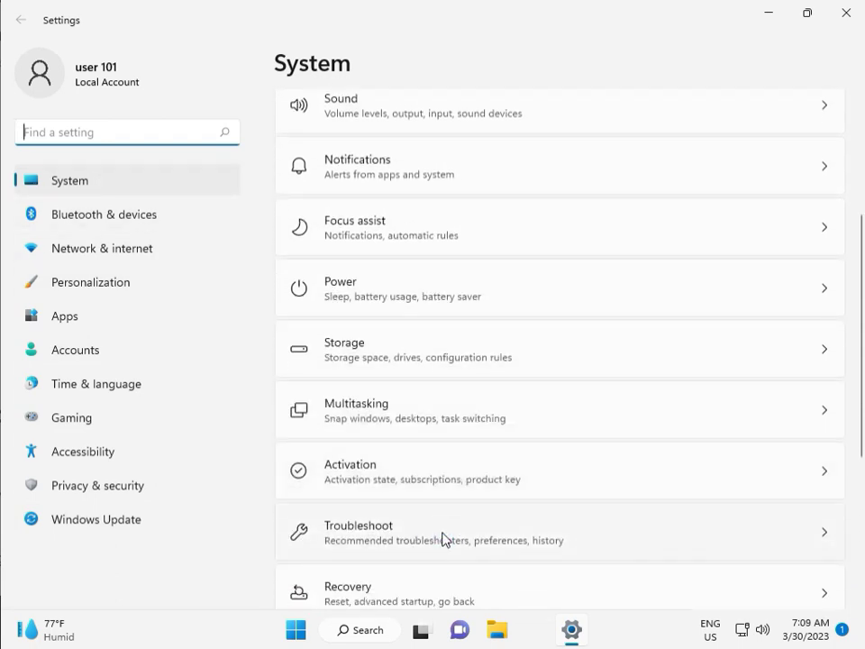
left_click(442, 539)
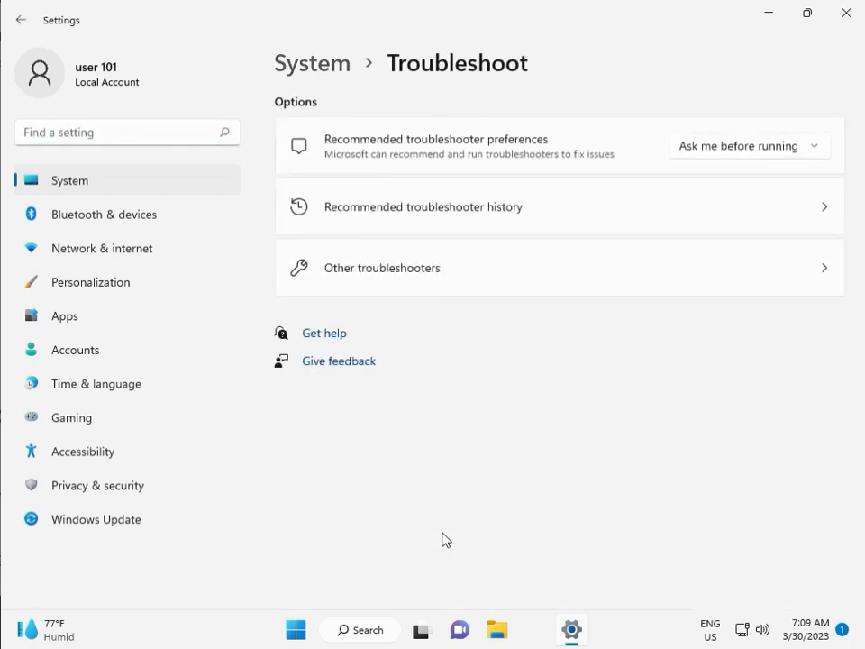
left_click(374, 274)
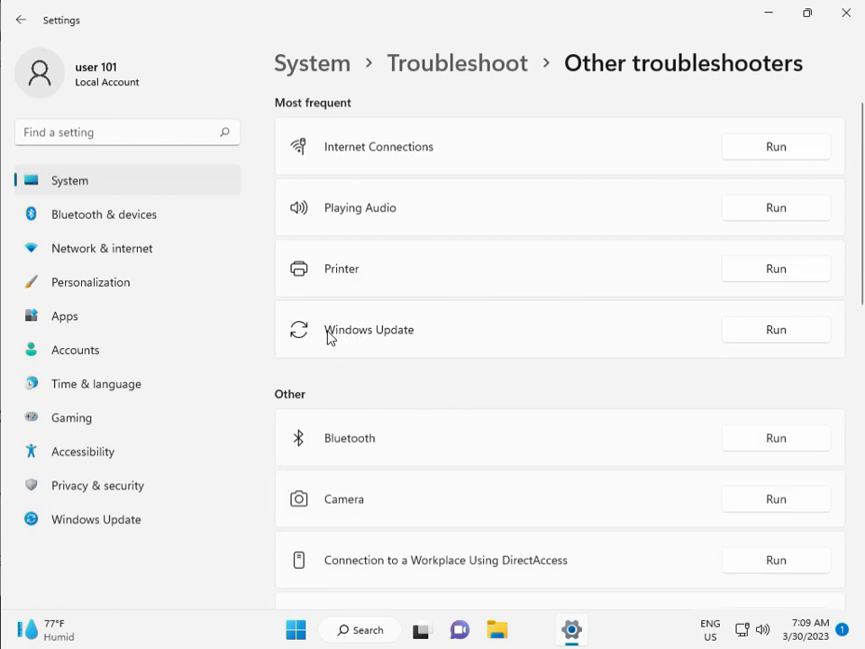
left_click(770, 332)
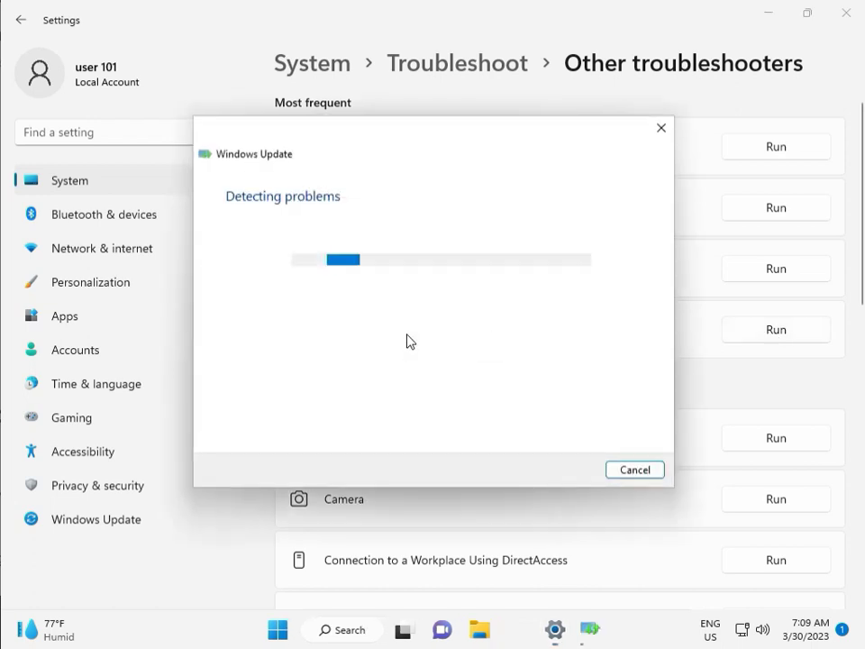
- Let the Windows Update troubleshooter finish detecting issues, then close it and Settings
left_click_drag(409, 142, 293, 102)
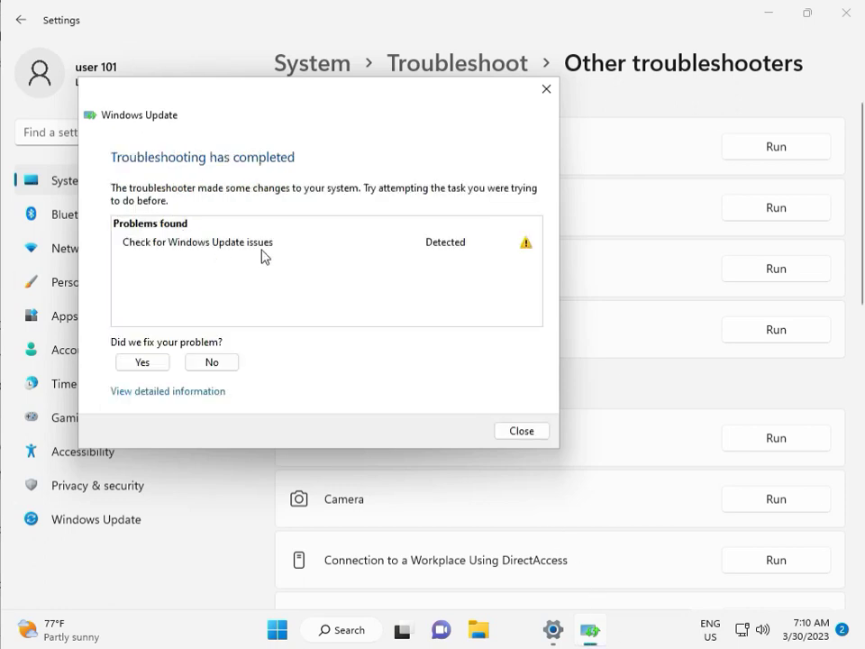
left_click(521, 431)
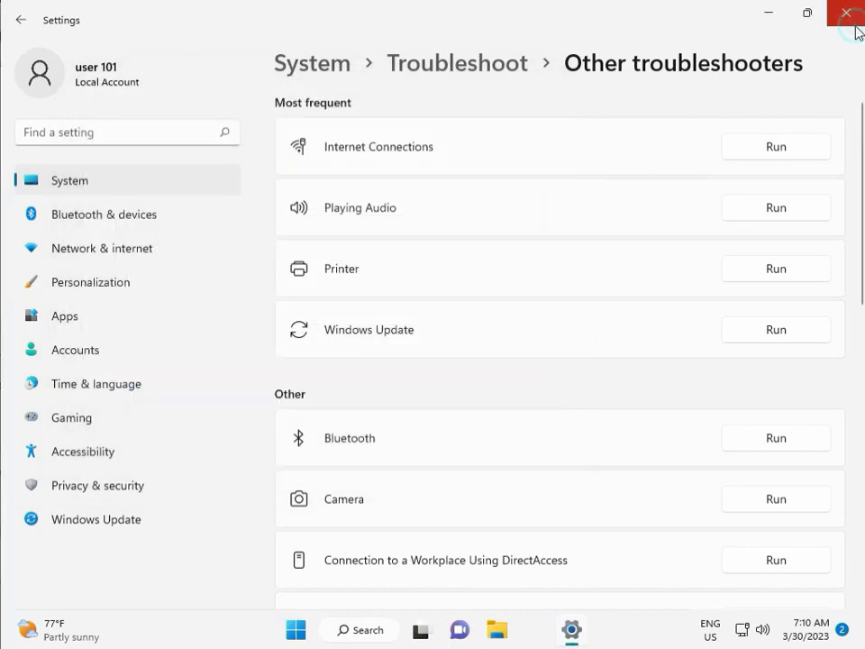
left_click(851, 20)
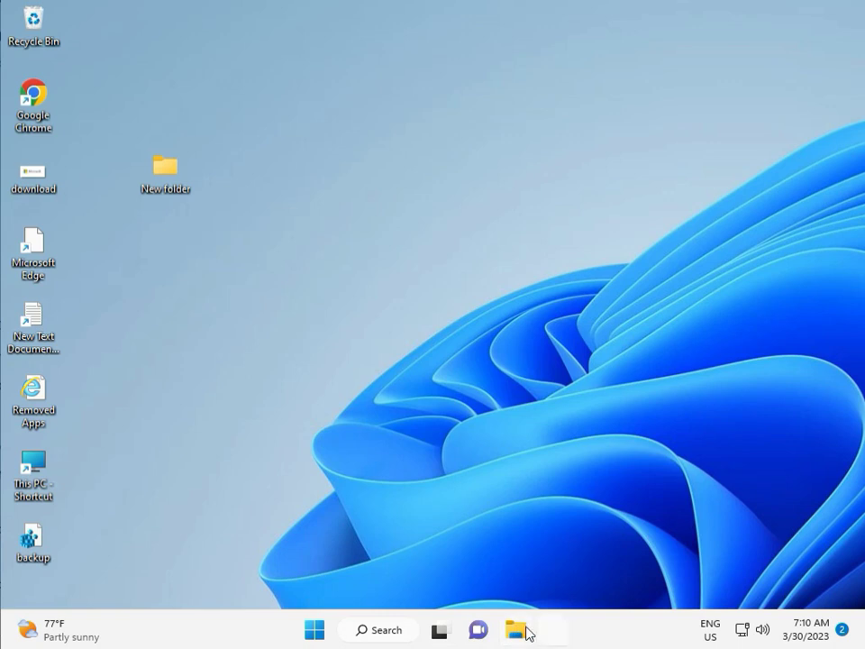
- Browse File Explorer to the C:\Windows folder via This PC
left_click(517, 633)
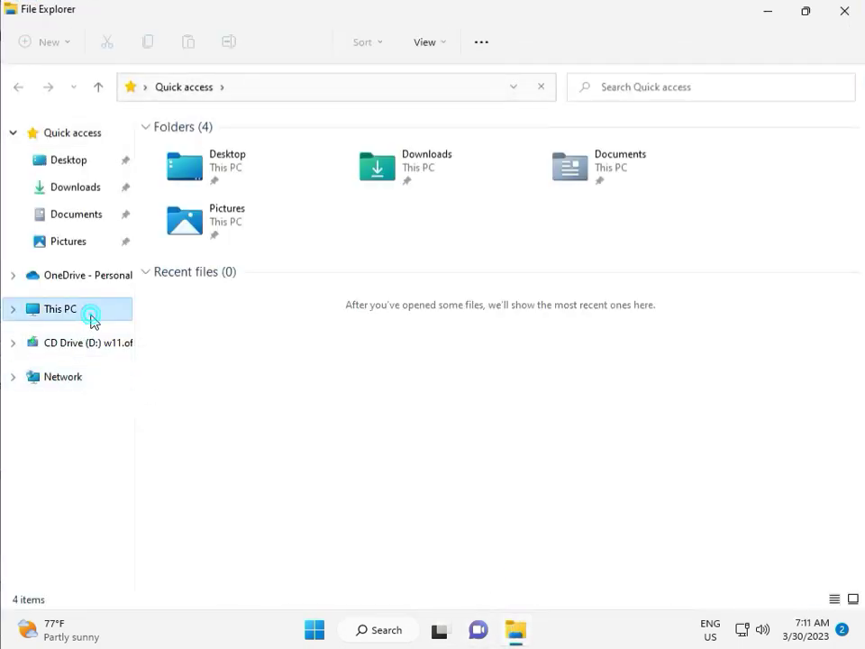
left_click(91, 319)
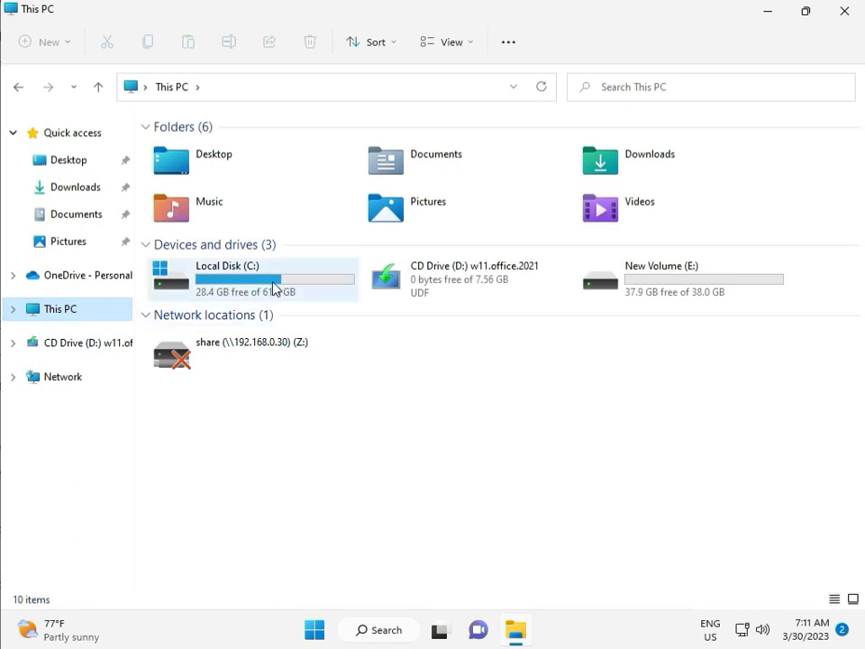
double_click(272, 283)
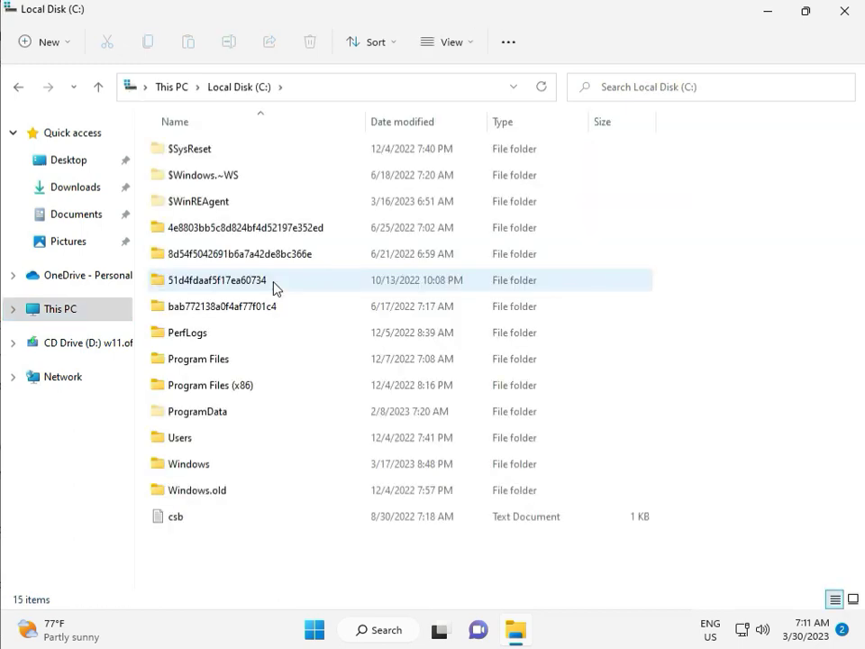
left_click(225, 467)
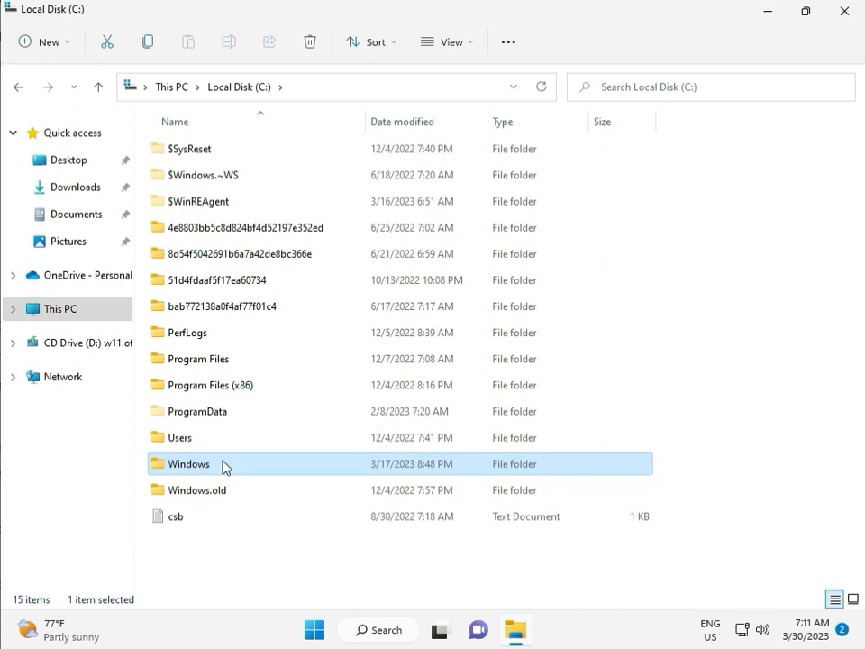
double_click(223, 465)
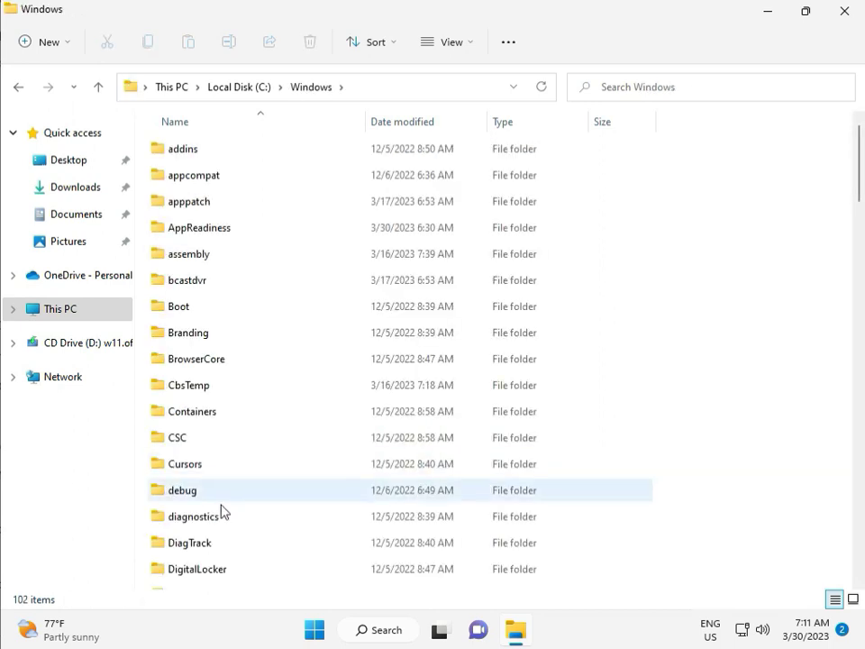
- Open SoftwareDistribution and then its Download subfolder
scroll(315, 514, "down", 4)
scroll(314, 516, "down", 4)
scroll(315, 516, "down", 3)
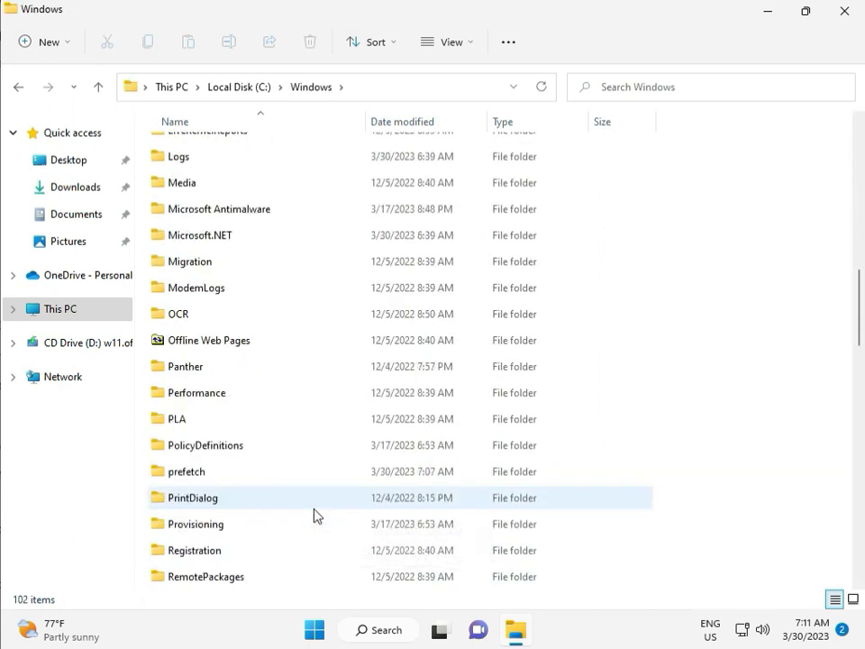
scroll(315, 515, "down", 4)
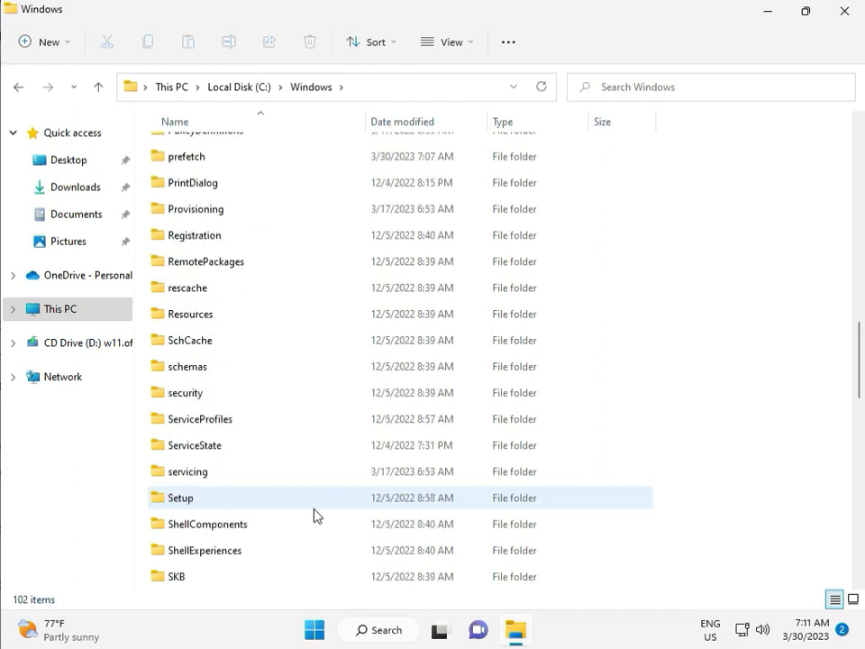
scroll(311, 512, "down", 1)
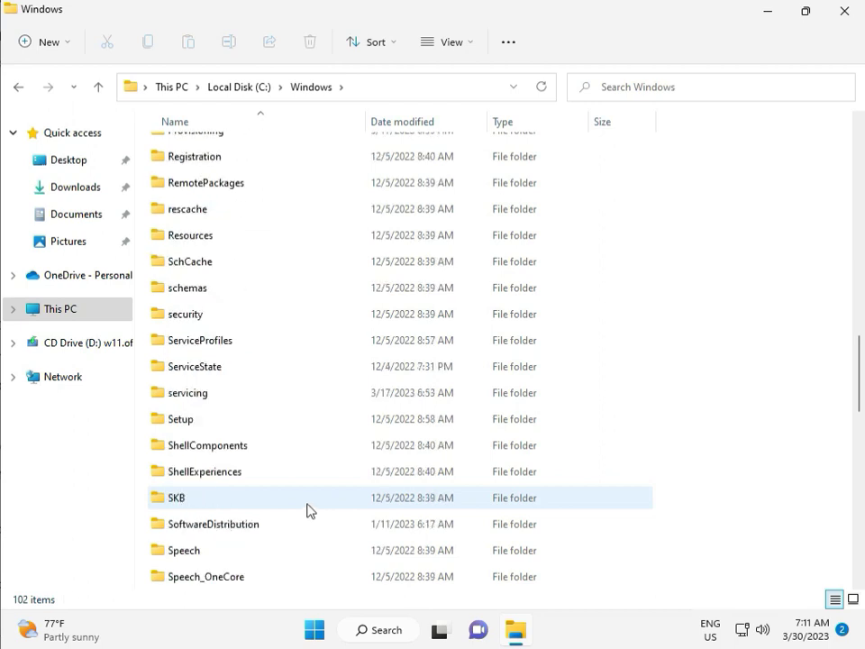
scroll(306, 511, "down", 1)
left_click(236, 448)
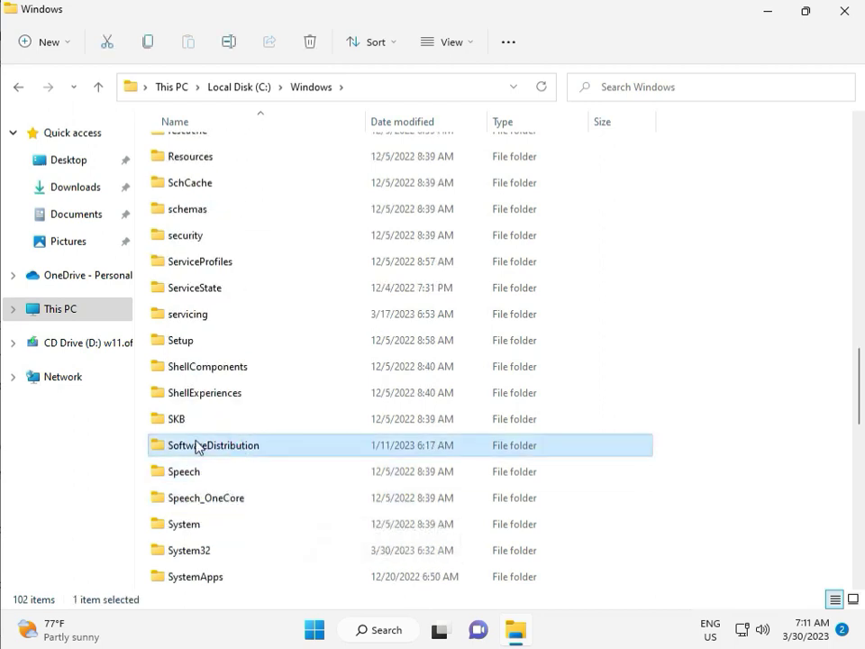
double_click(225, 449)
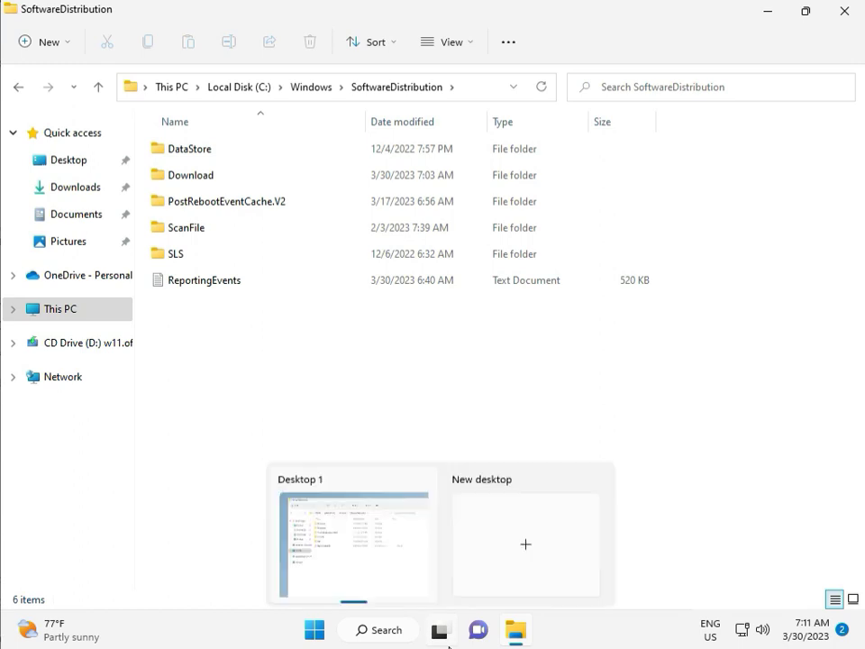
mouse_move(439, 630)
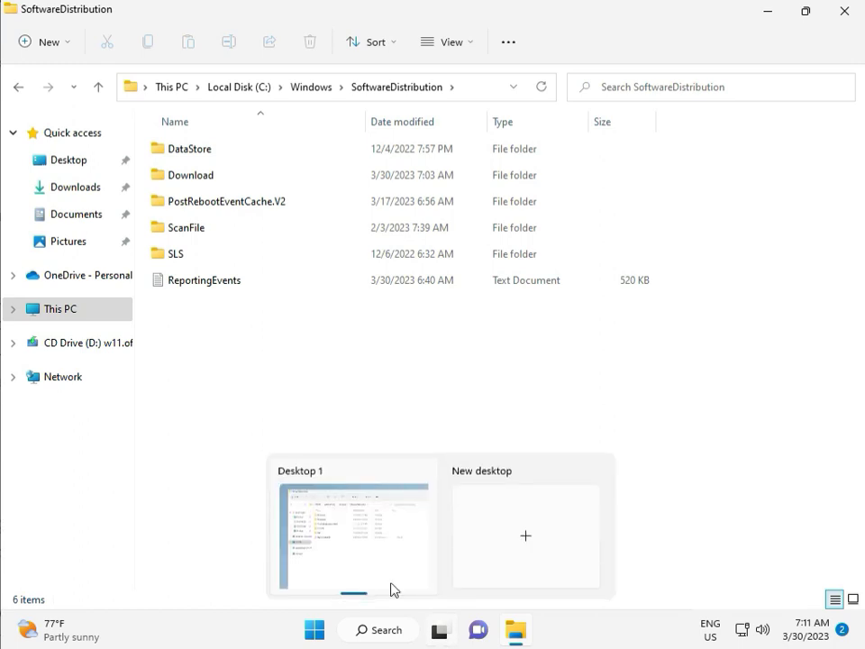
left_click(261, 371)
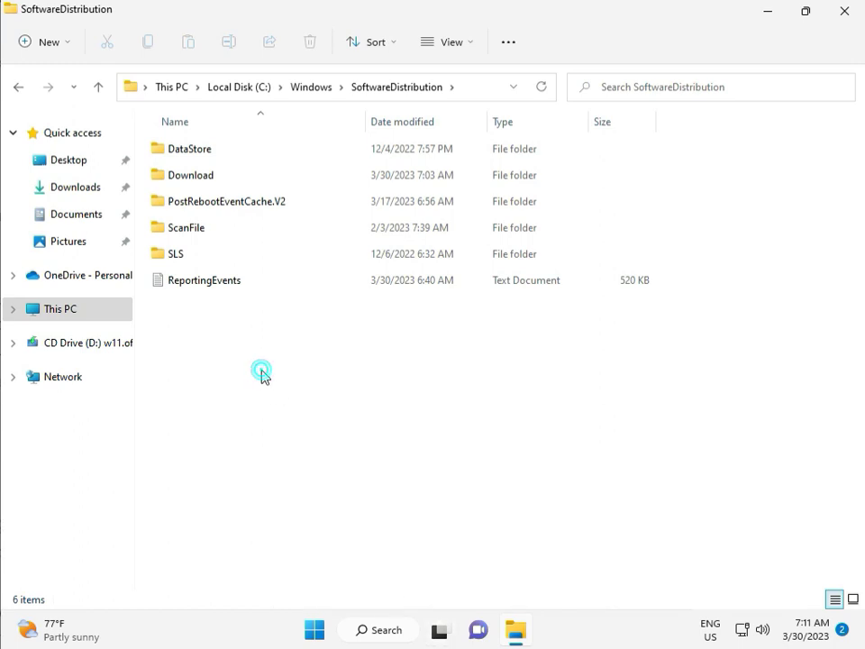
double_click(219, 178)
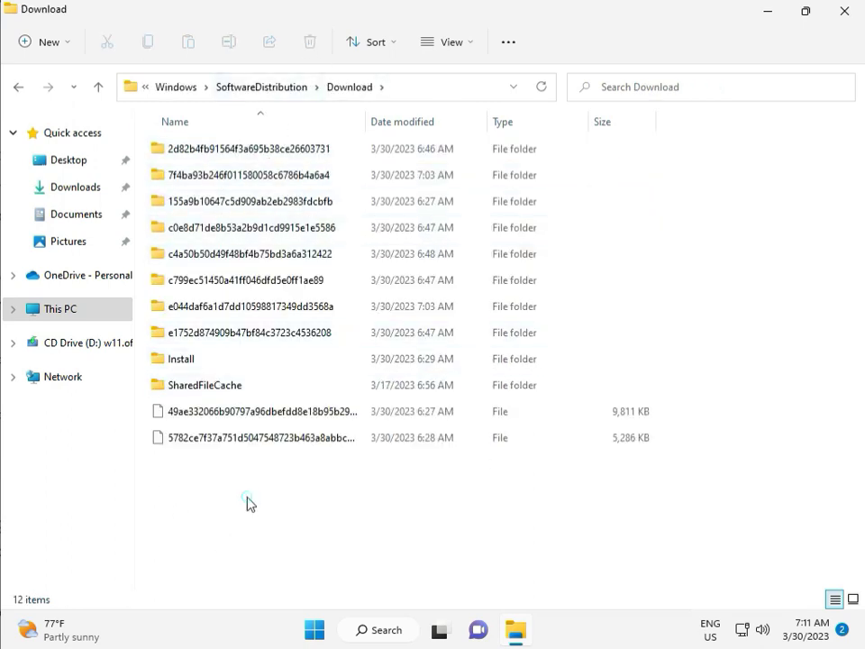
- Delete every item in the Download folder with administrator permission, then close Explorer
left_click_drag(249, 497, 257, 158)
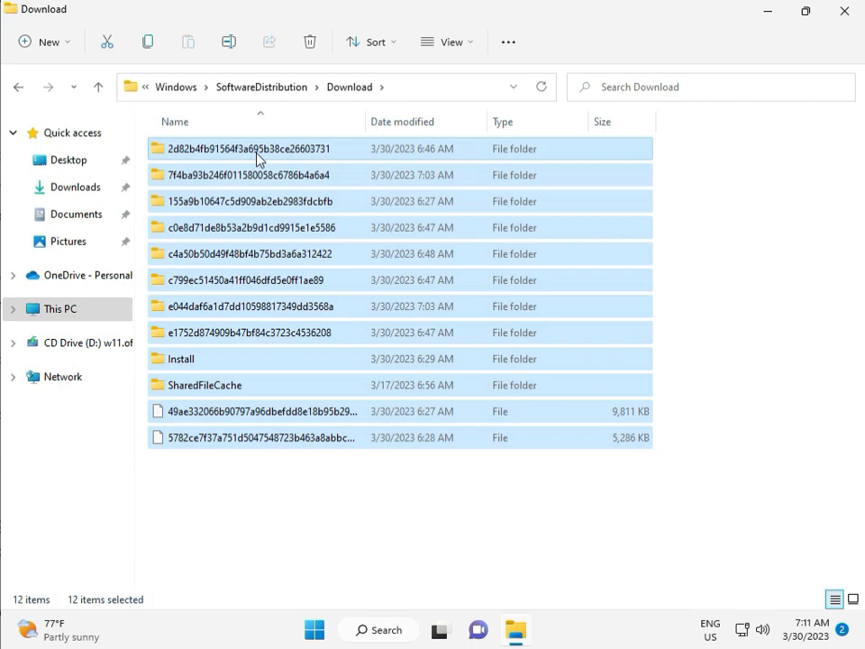
key("Delete")
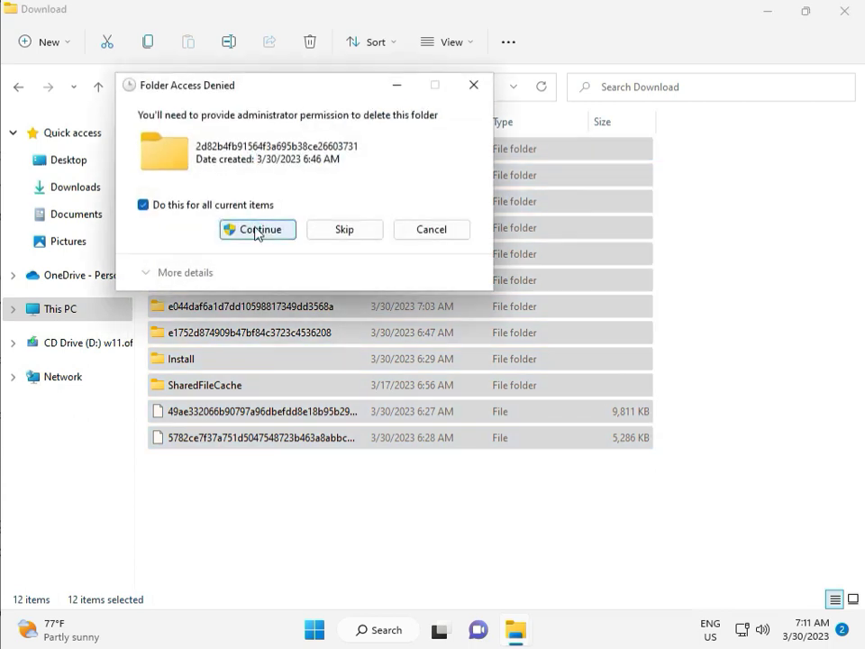
left_click(257, 230)
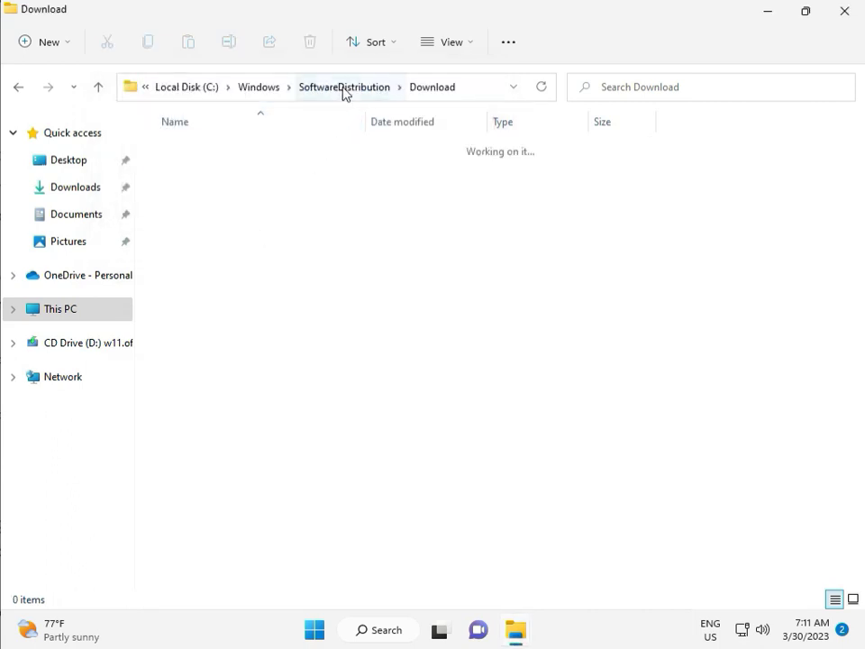
left_click(344, 87)
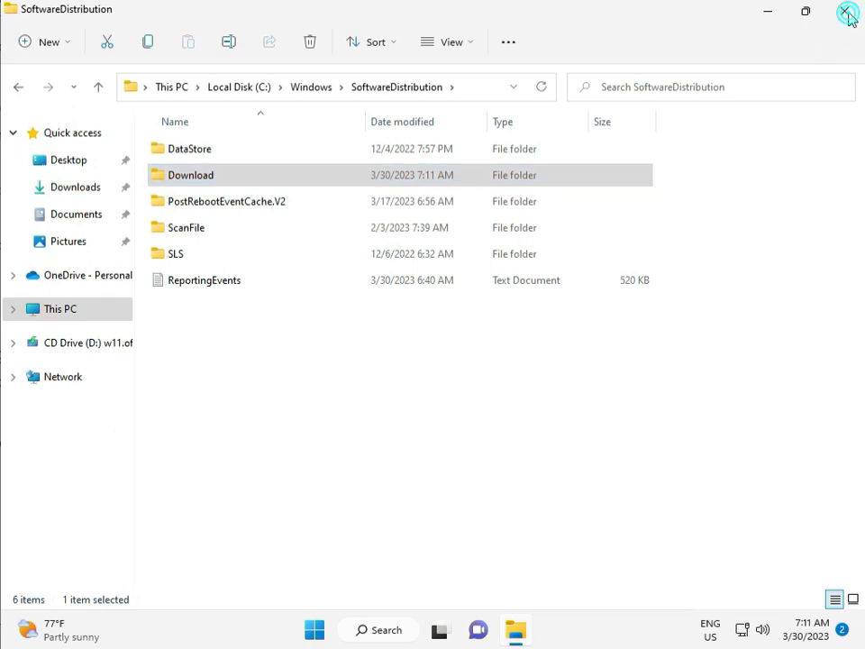
left_click(845, 13)
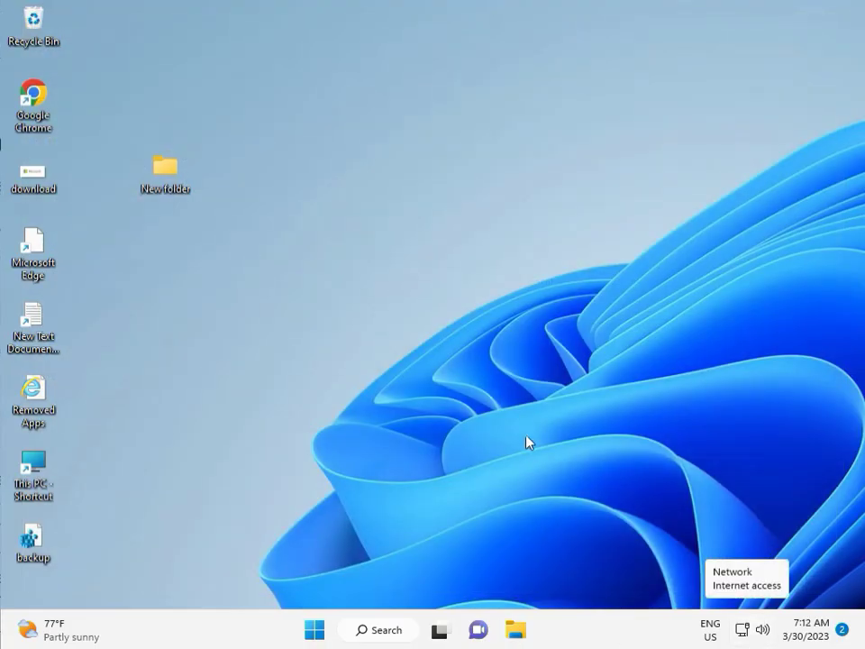
- Open services.msc from the Run box and restart the Windows Update service
left_click(498, 363)
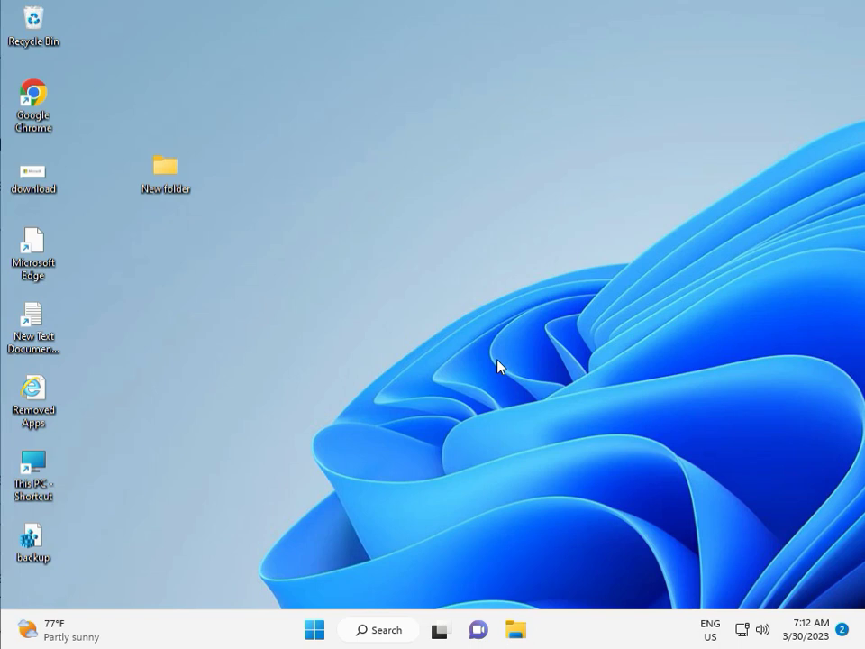
key("super+r")
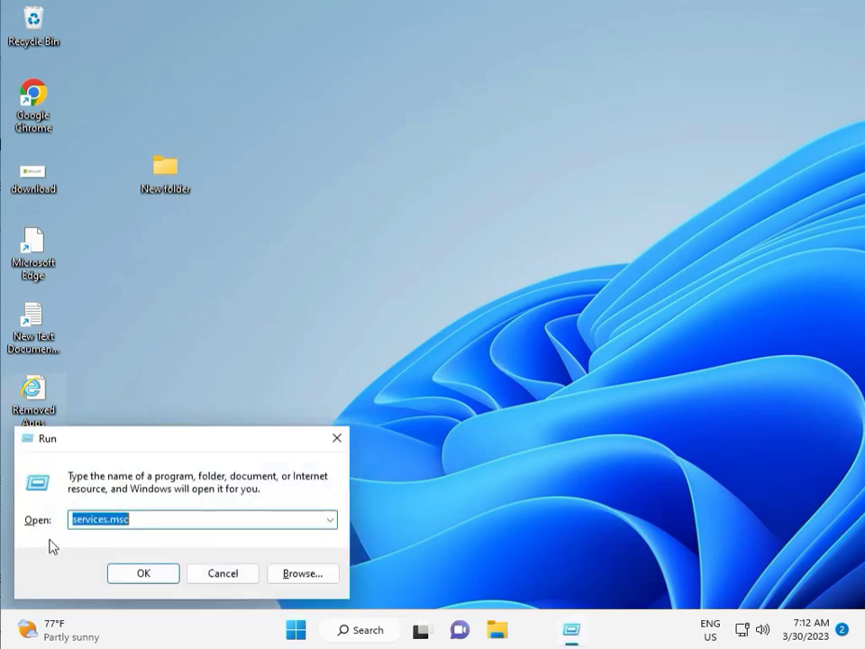
left_click(142, 573)
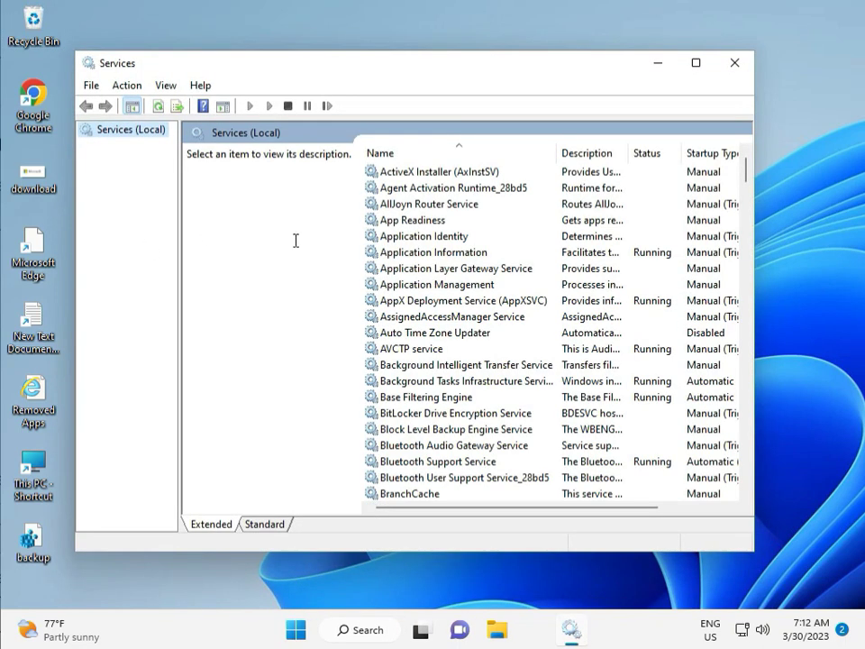
left_click(482, 268)
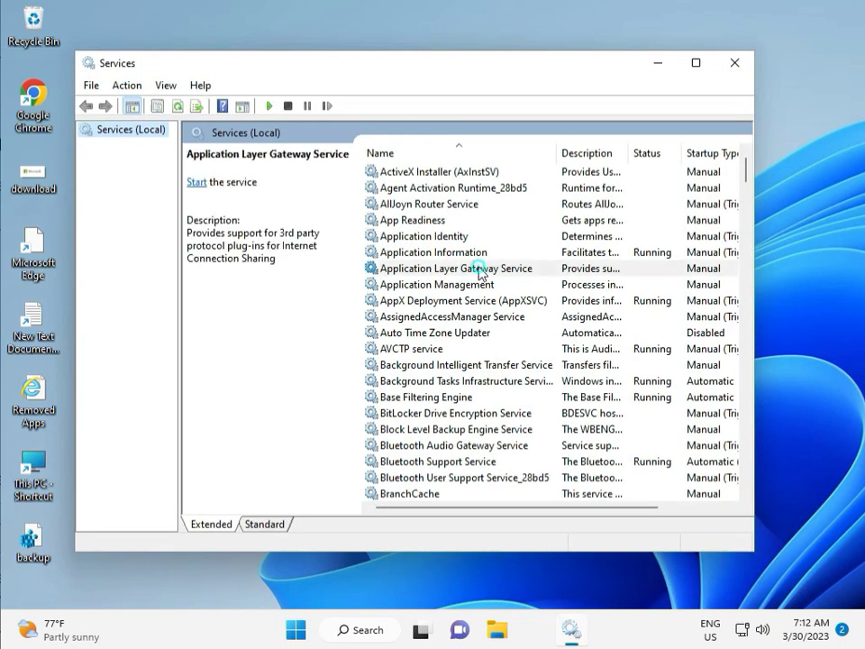
key("w")
scroll(446, 372, "down", 3)
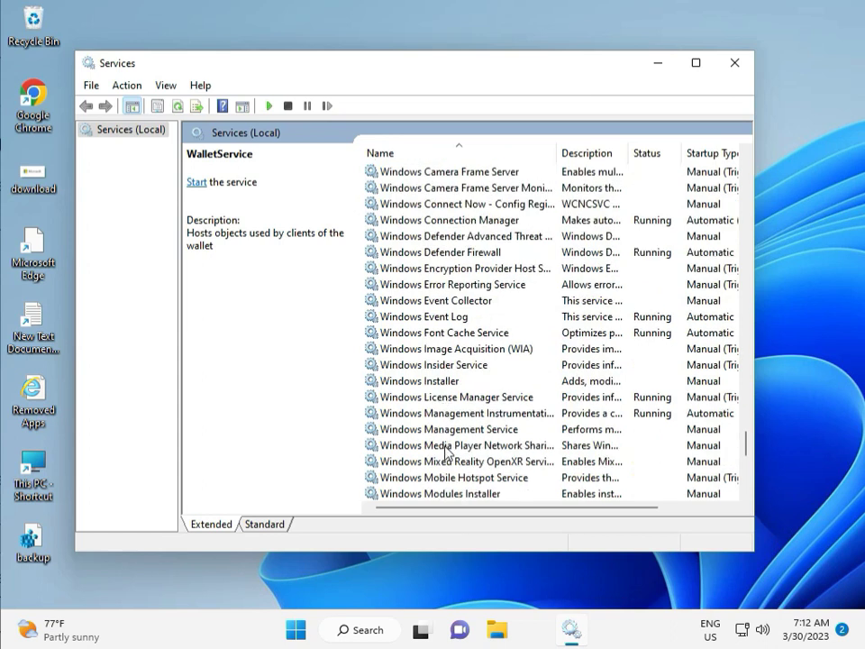
scroll(446, 372, "down", 2)
scroll(446, 372, "down", 5)
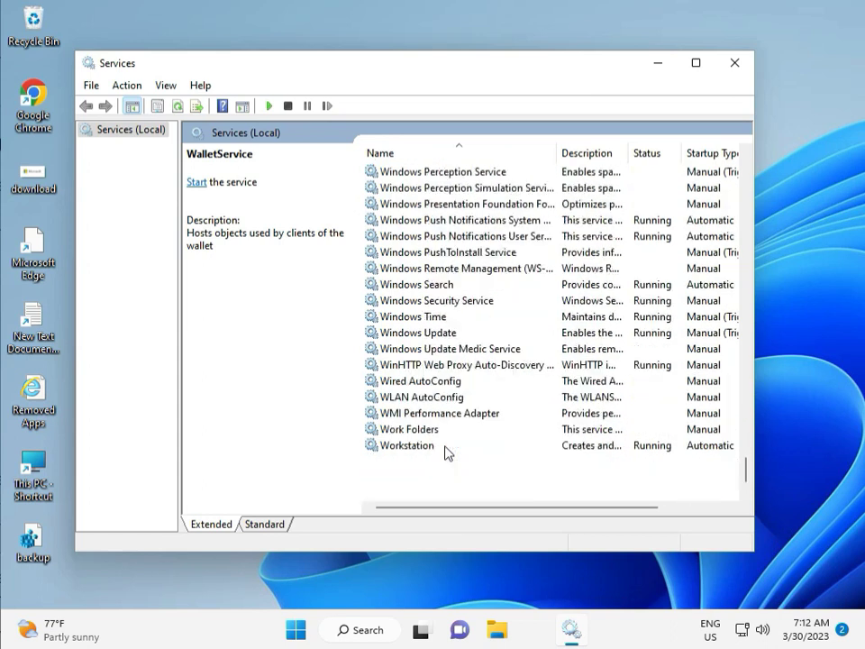
left_click(448, 332)
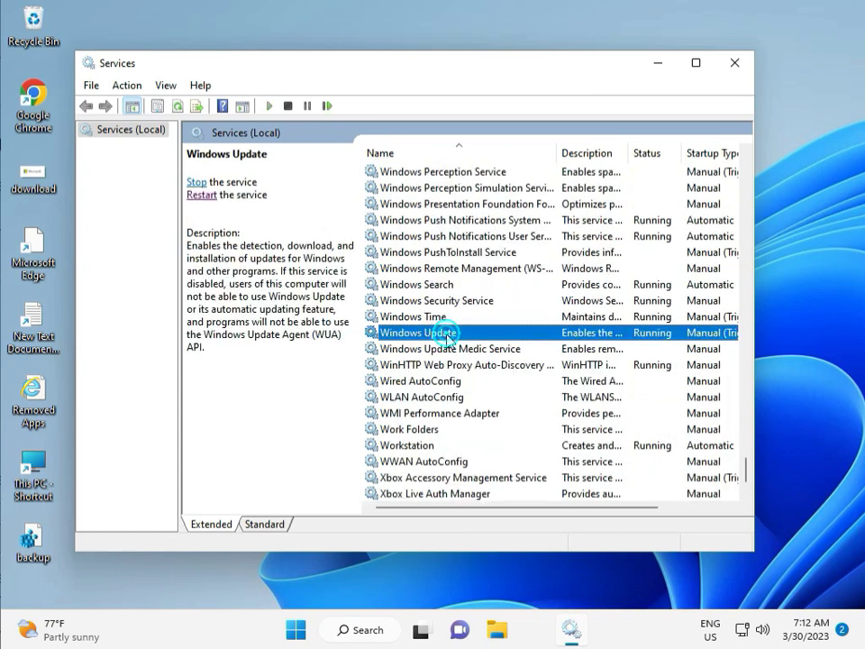
left_click(197, 182)
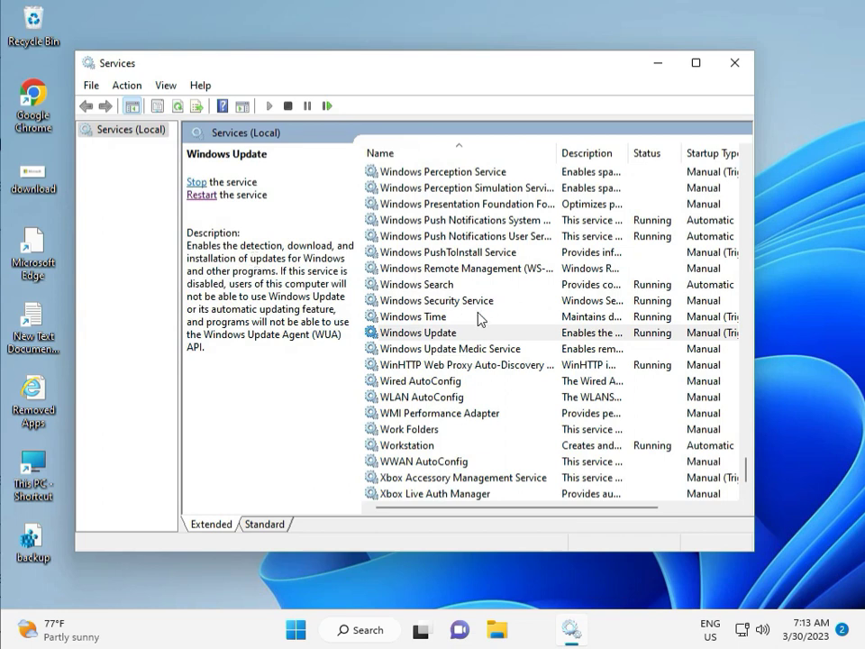
- Set Windows Update's startup type to Automatic, apply it, and close Services
double_click(440, 333)
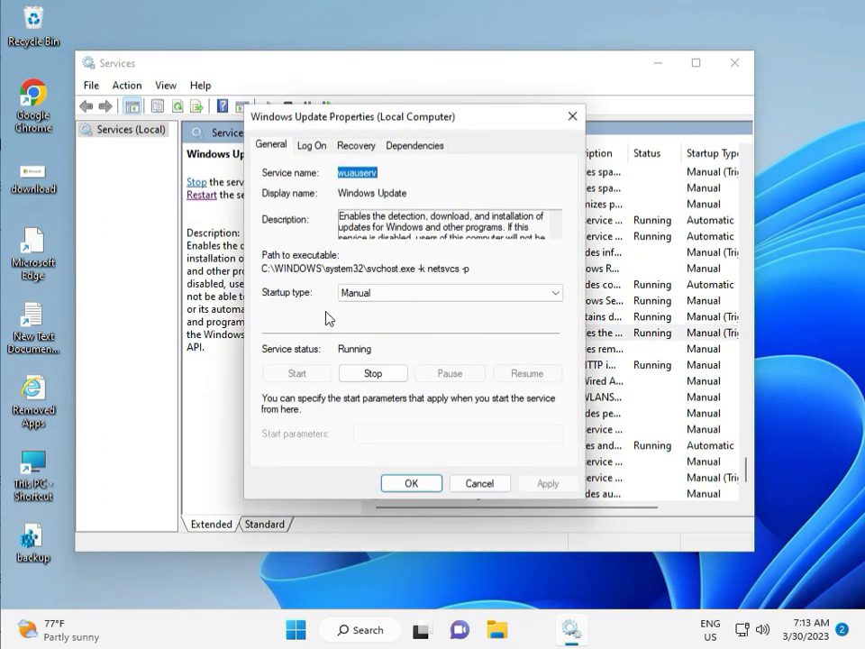
left_click(371, 292)
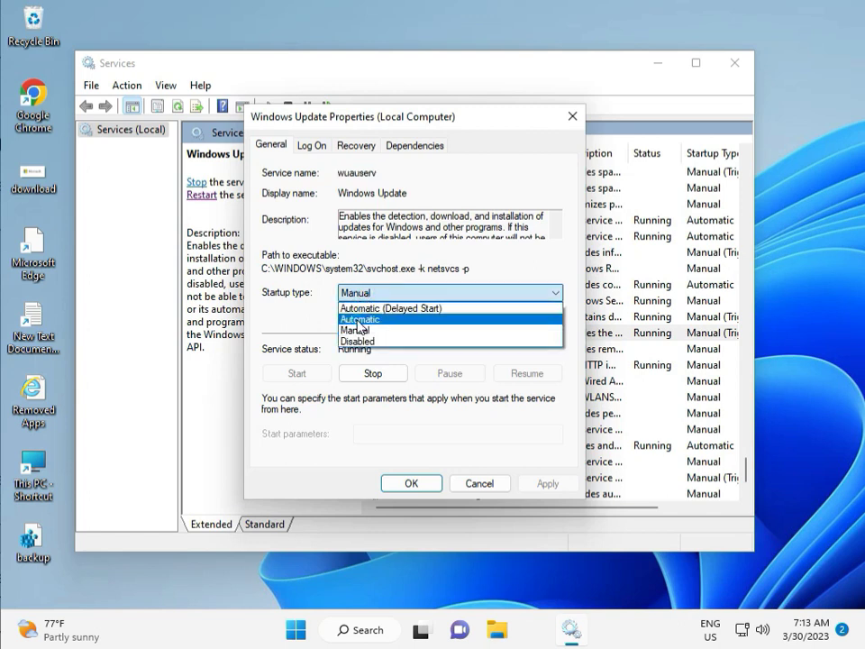
left_click(359, 320)
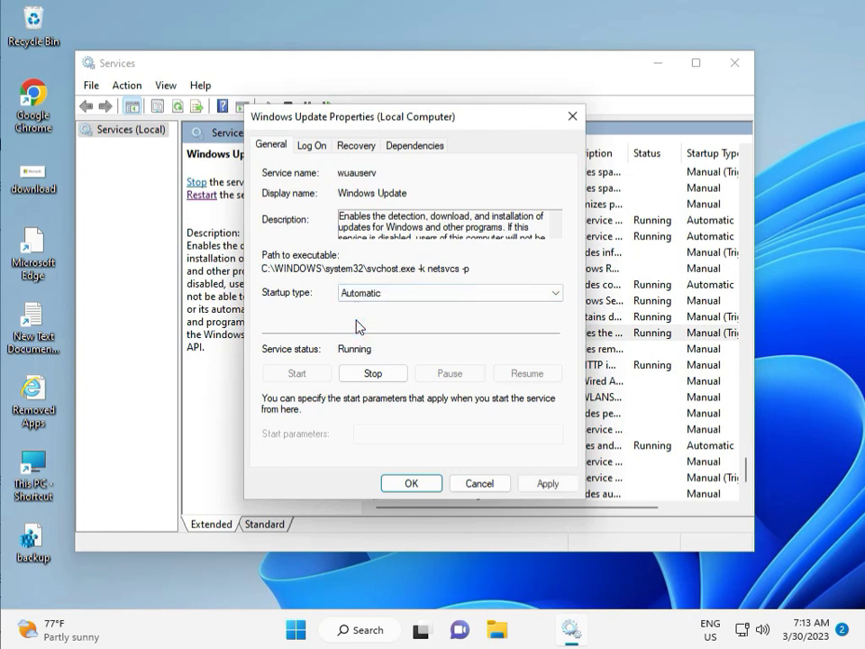
left_click(549, 484)
left_click(410, 484)
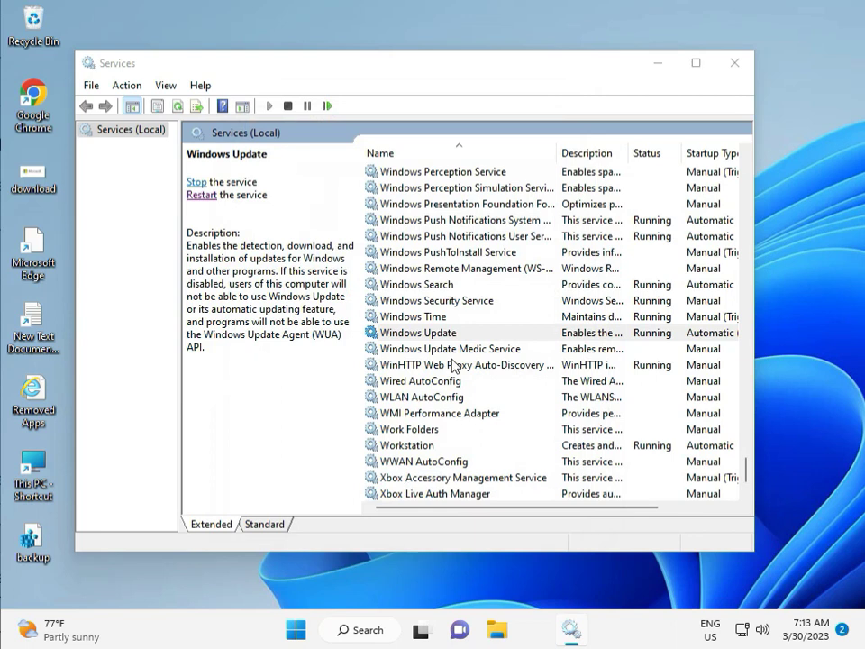
left_click(737, 65)
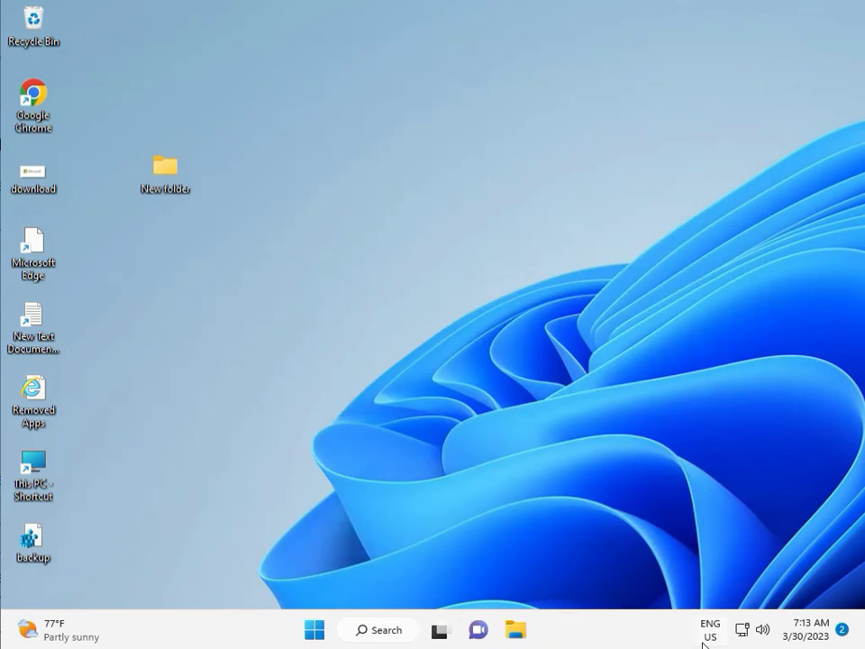
left_click(483, 455)
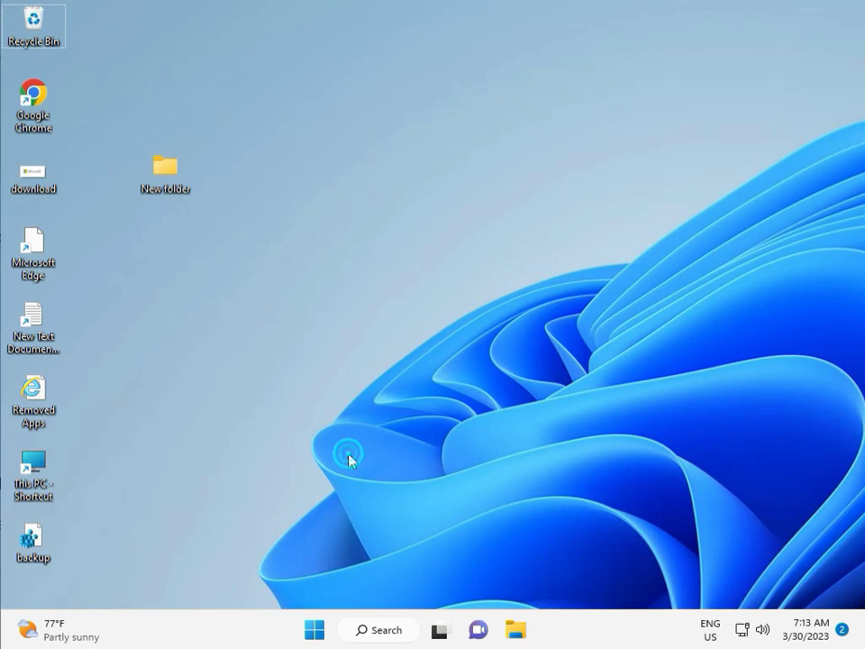
- Launch Registry Editor from the Run box and allow it to make changes
key("super+r")
type("r")
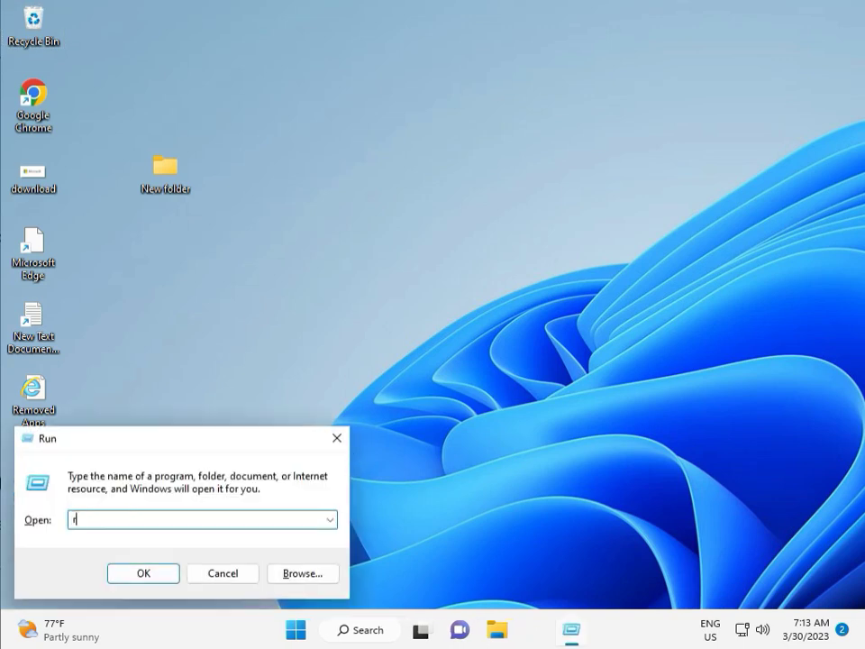
type("e")
type("t")
key("Return")
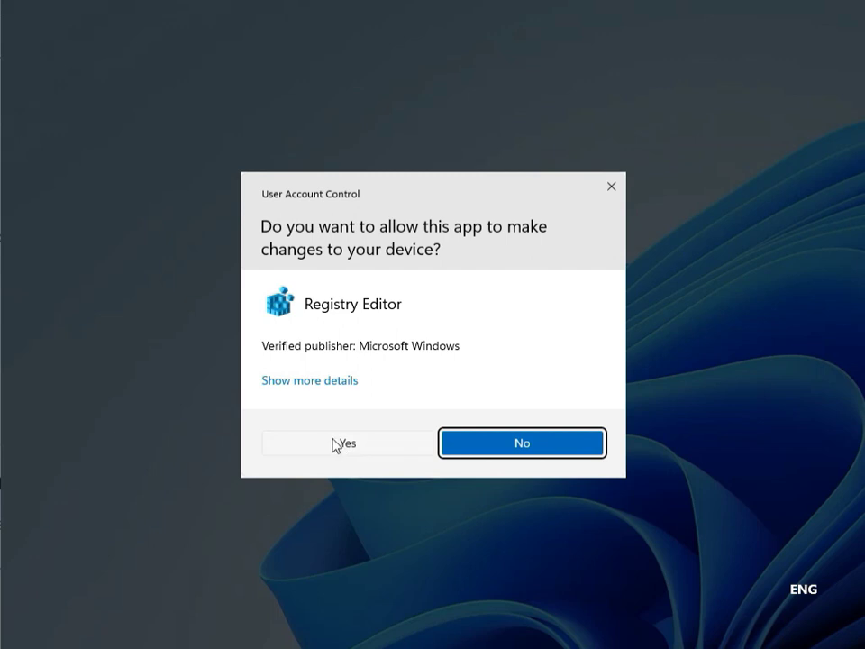
left_click(336, 444)
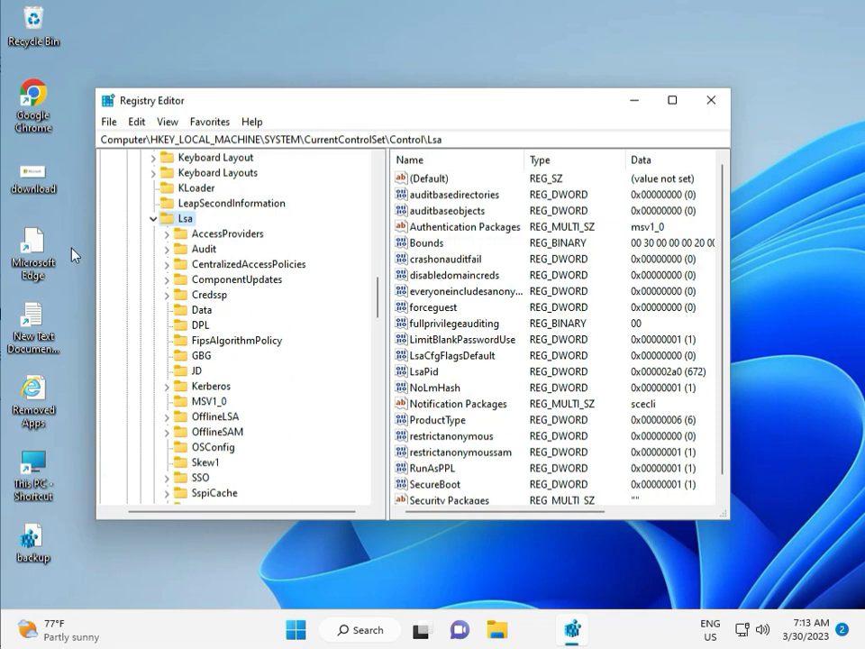
- Collapse the Lsa, SYSTEM and HKEY_LOCAL_MACHINE keys back to the root hives
left_click(152, 218)
scroll(153, 230, "up", 5)
scroll(157, 243, "up", 15)
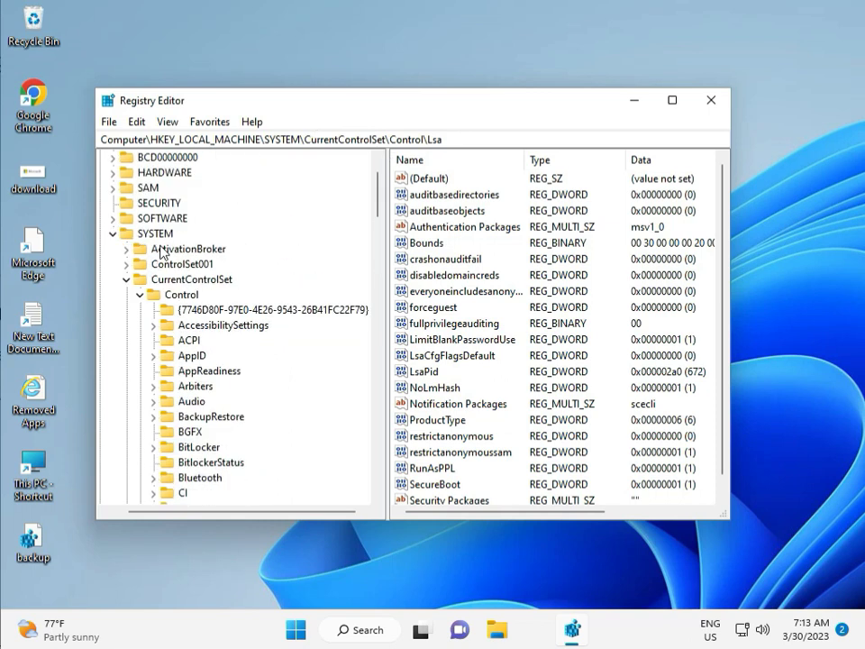
scroll(159, 252, "up", 2)
left_click(112, 293)
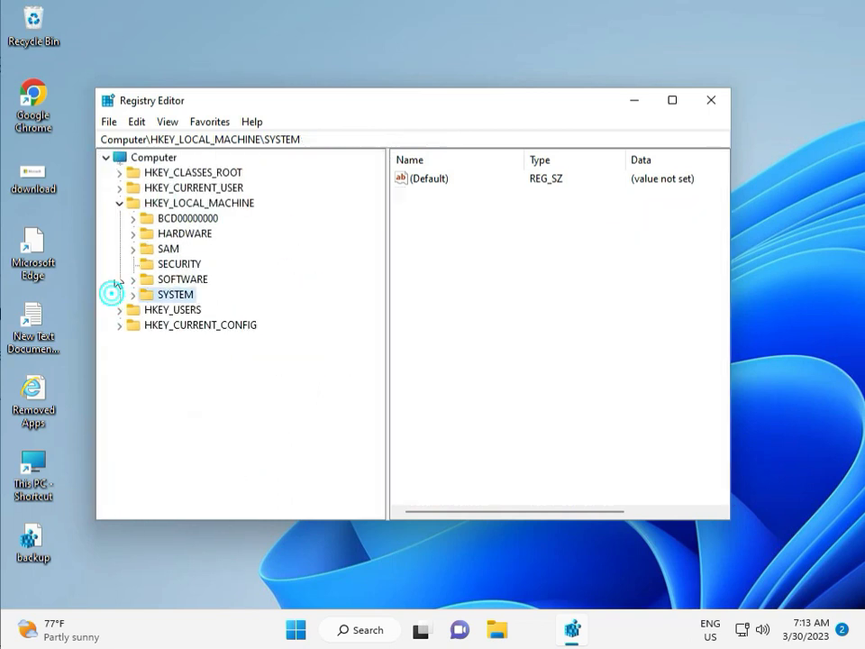
left_click(121, 203)
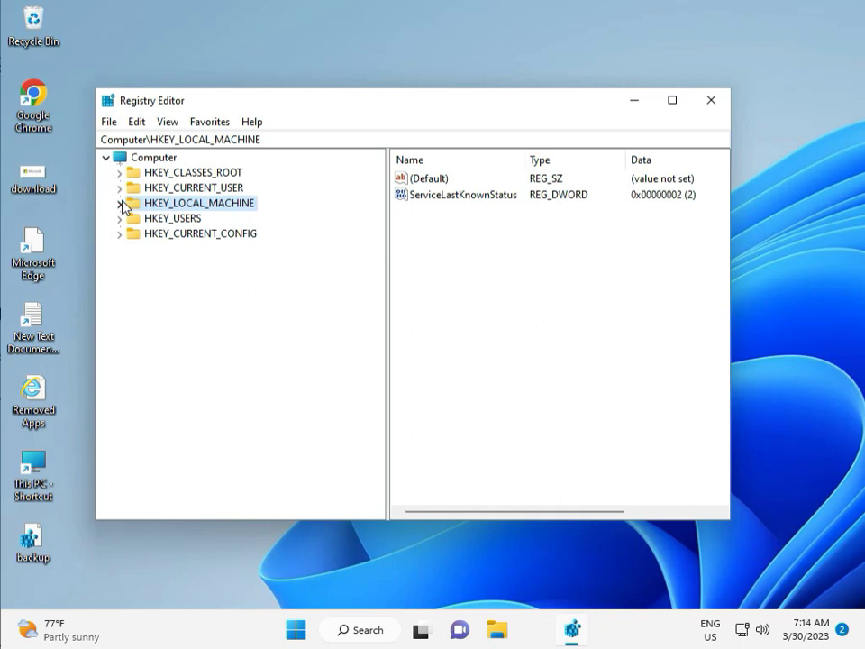
- Expand HKEY_LOCAL_MACHINE\SOFTWARE\Policies\Microsoft\Windows, inspect it, then close Registry Editor
left_click(121, 204)
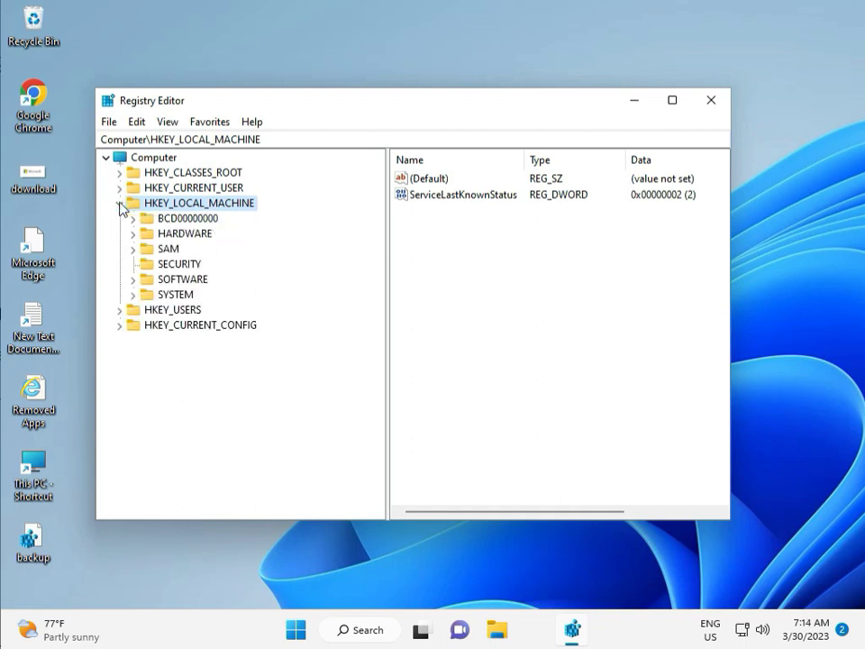
left_click(133, 279)
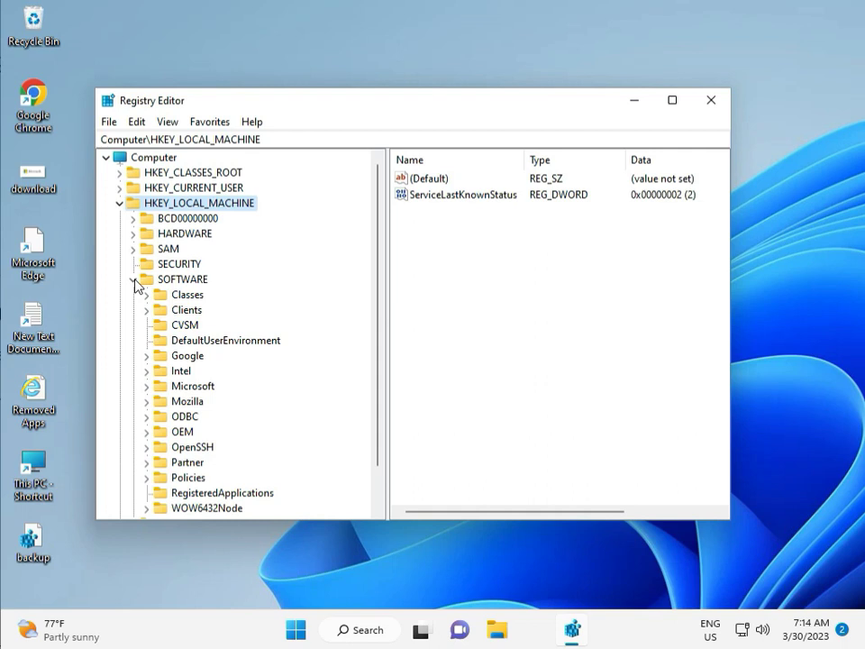
scroll(171, 356, "down", 1)
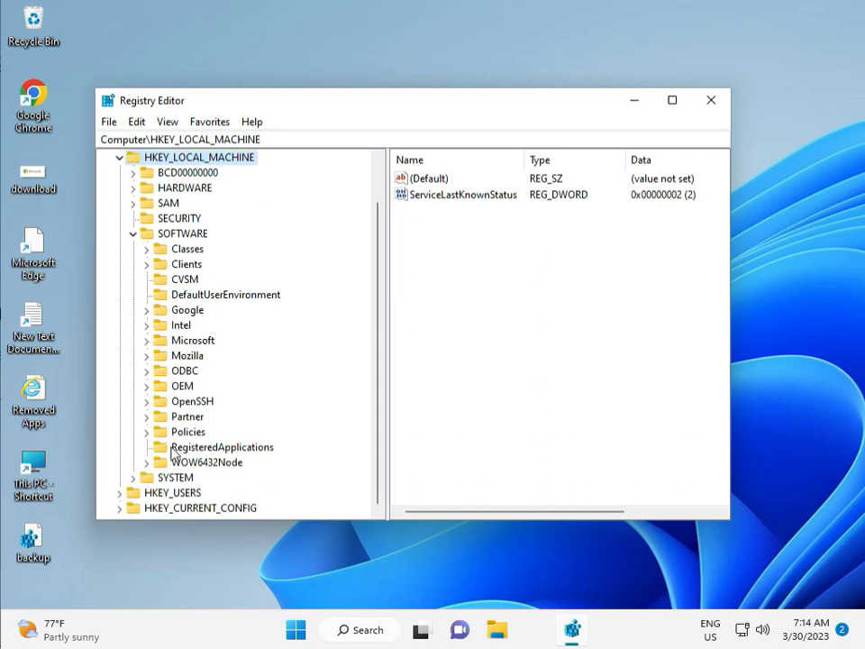
left_click(148, 433)
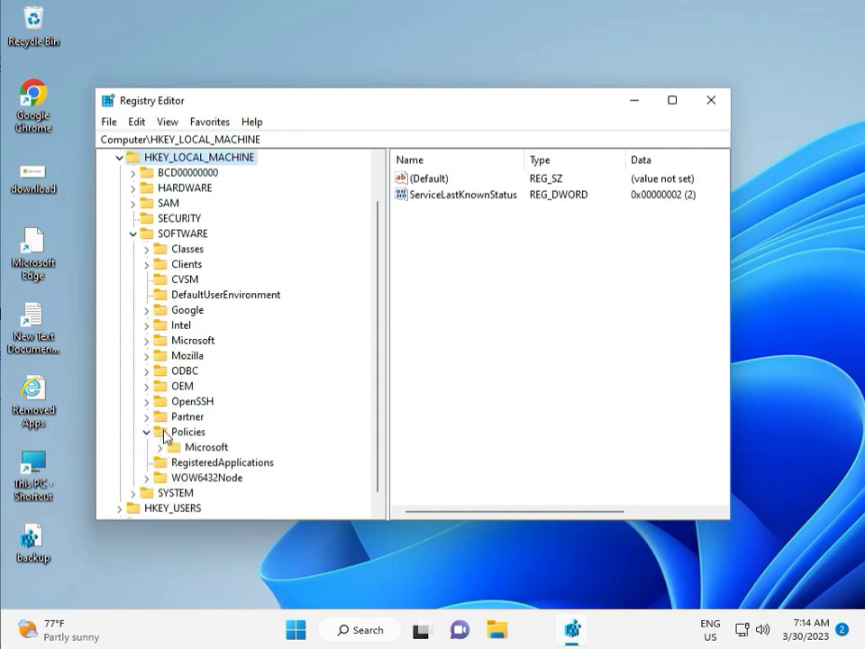
left_click(162, 448)
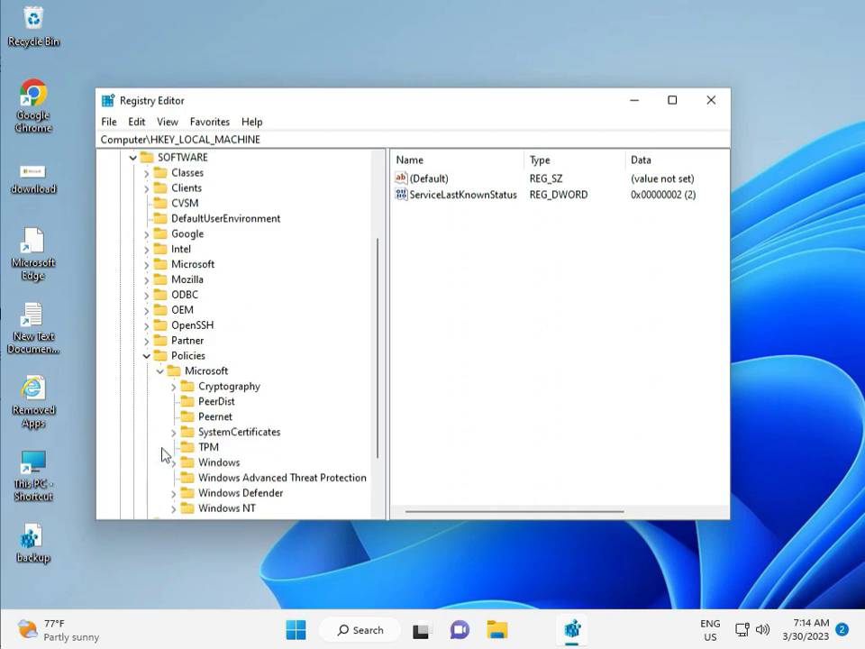
scroll(200, 446, "down", 2)
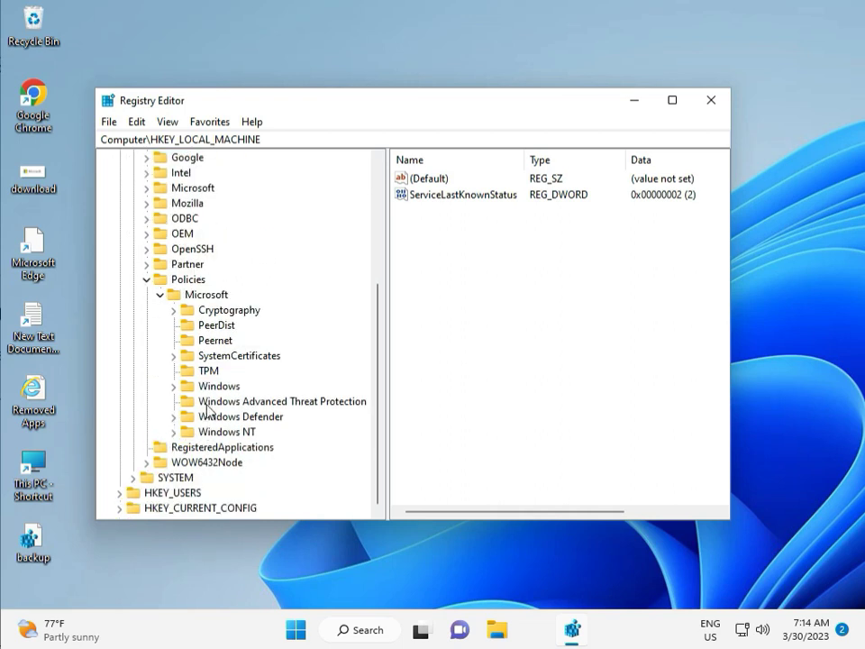
left_click(175, 386)
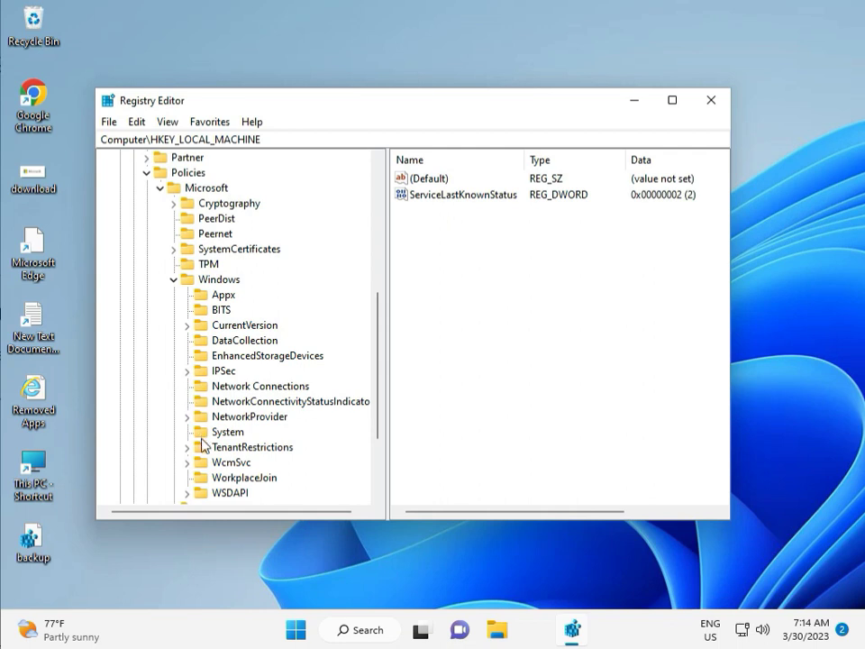
scroll(200, 481, "down", 1)
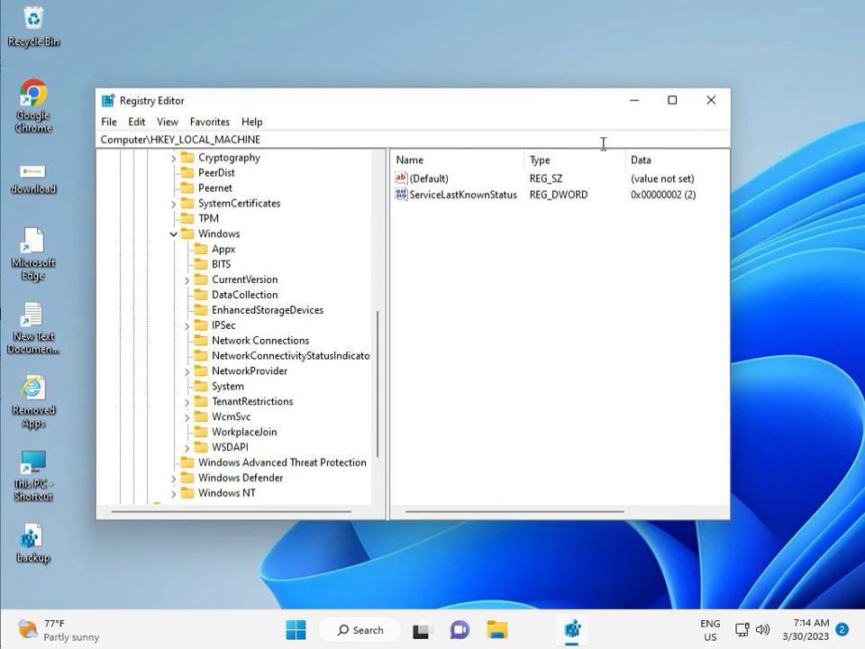
left_click(711, 101)
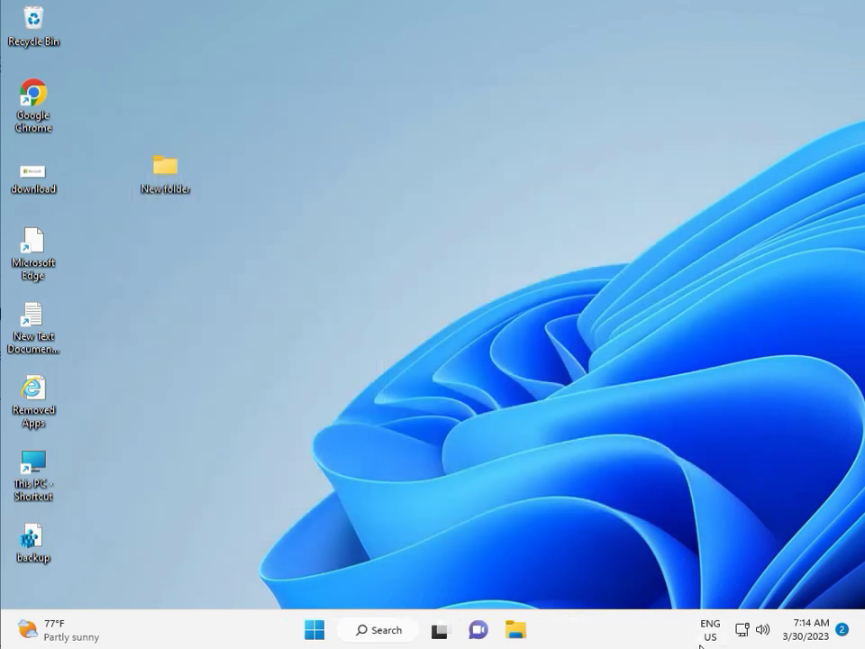
- Search for cmd and launch Command Prompt as administrator, approving the UAC prompt
left_click(266, 403)
key("super")
type("cmd")
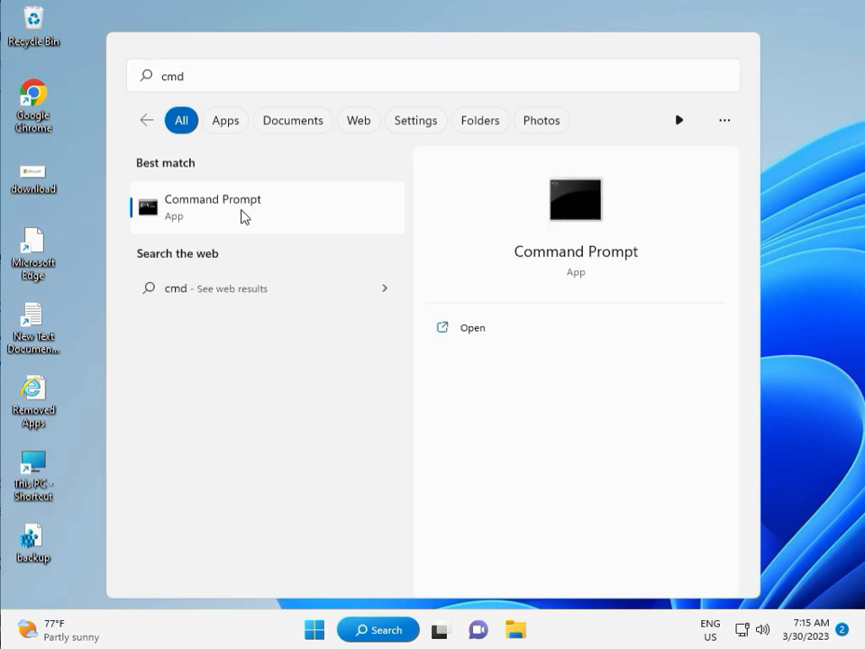
left_click(463, 357)
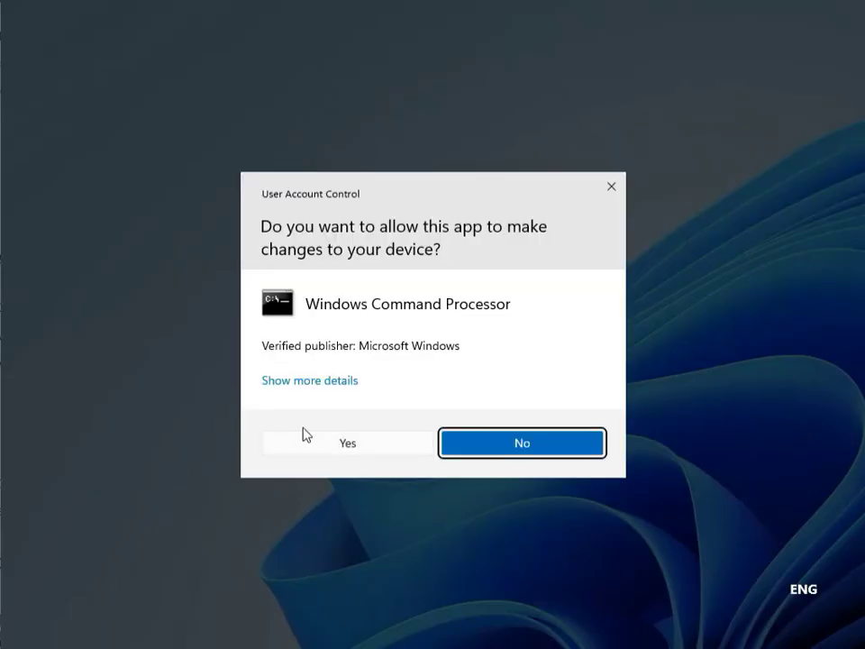
left_click(318, 440)
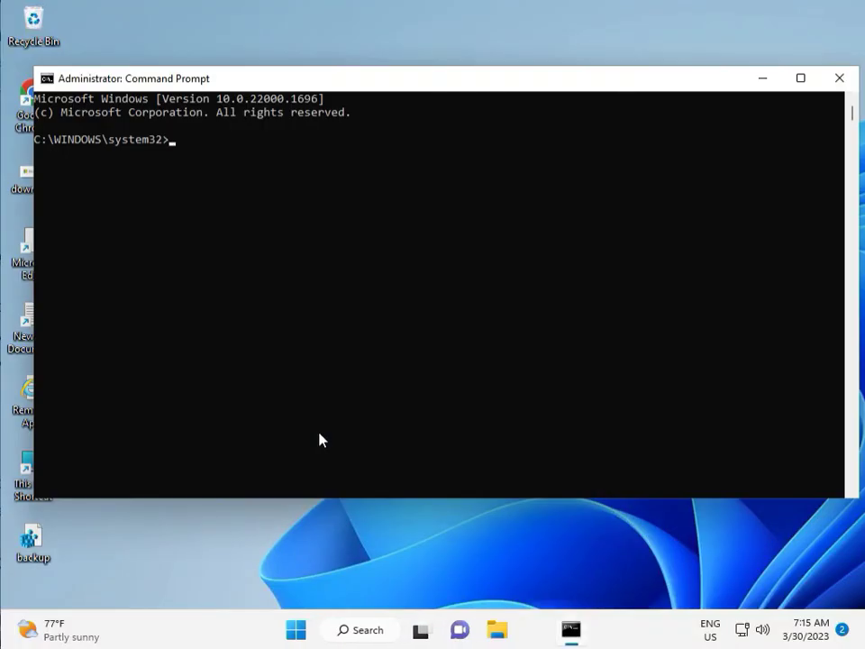
- Run chkdsk /f /r, answer y to schedule it at restart, and close the console
type("ch")
type("kd")
type("sk")
type(" /f")
type(" /")
type("r")
key("Return")
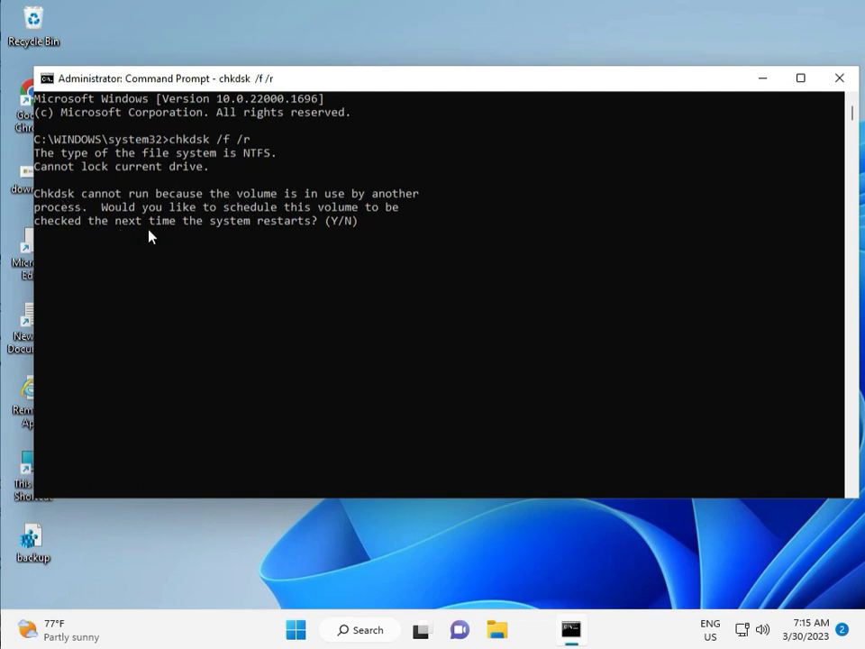
type("y")
key("Return")
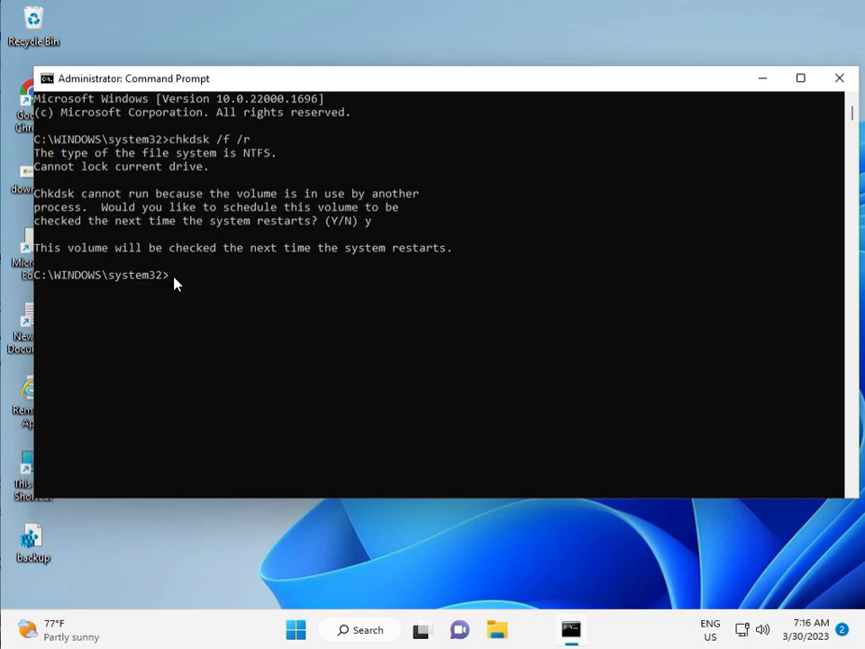
left_click(839, 80)
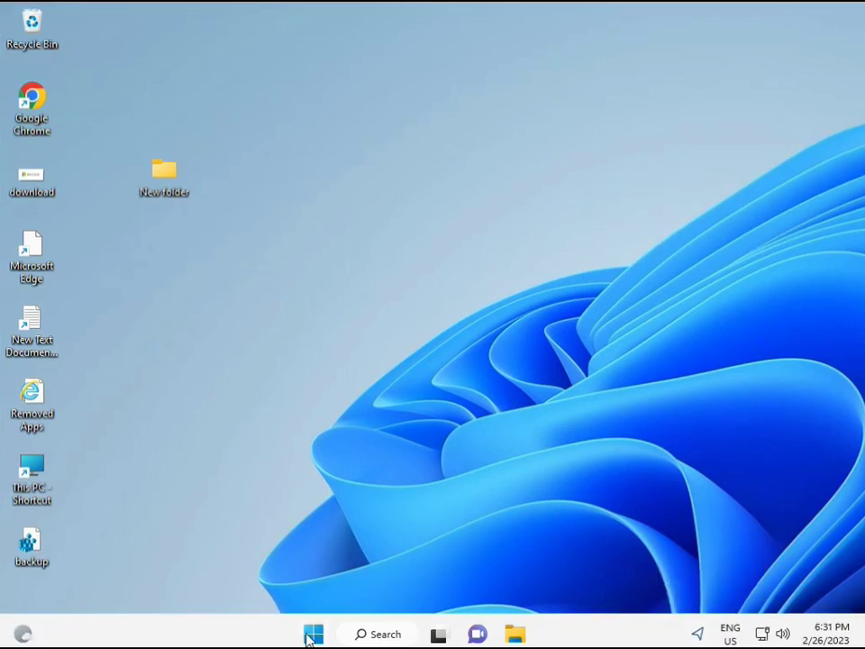
- Launch a new Command Prompt from Start search with administrator rights, approving the UAC prompt
left_click(313, 633)
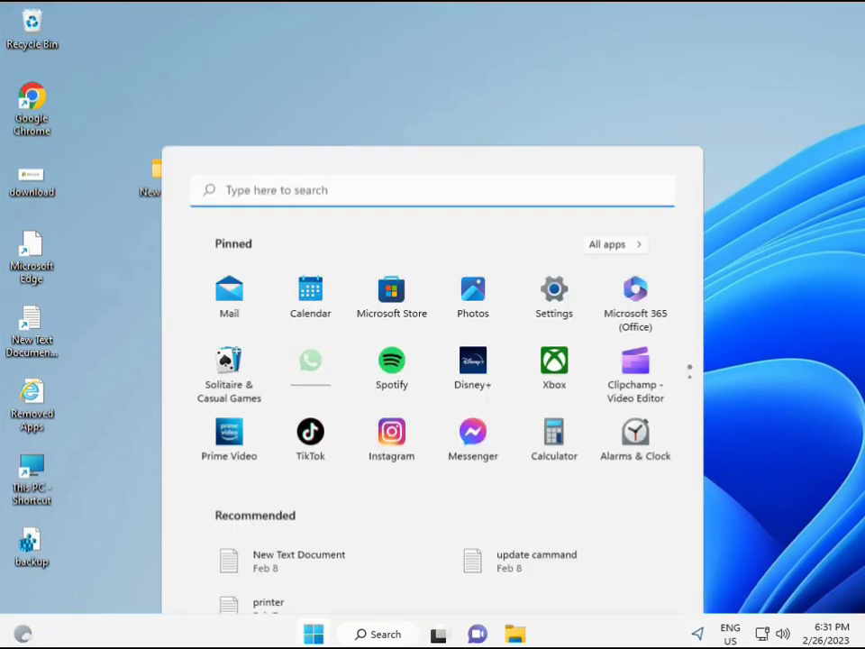
left_click(353, 636)
type("cmd")
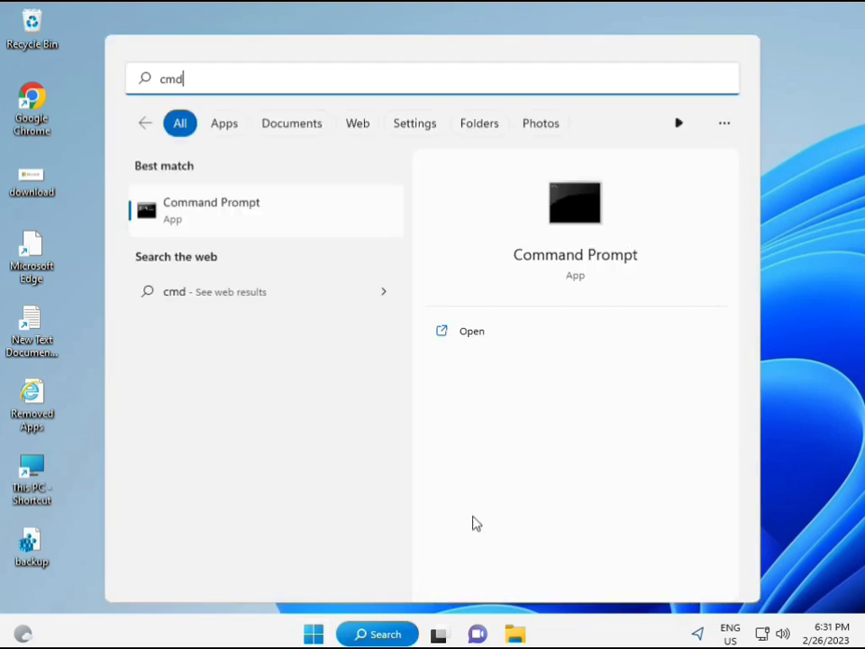
left_click(190, 211)
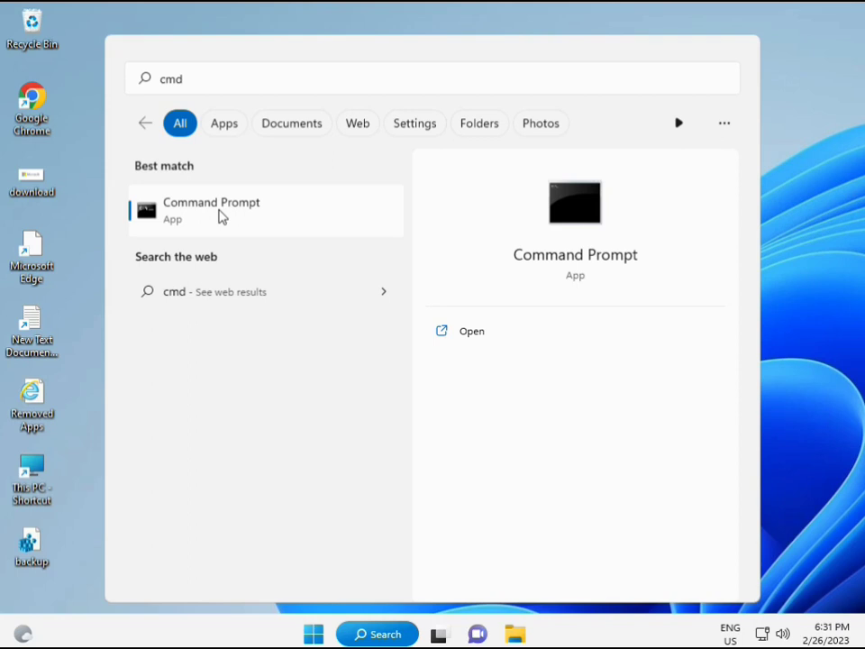
right_click(221, 216)
key("Escape")
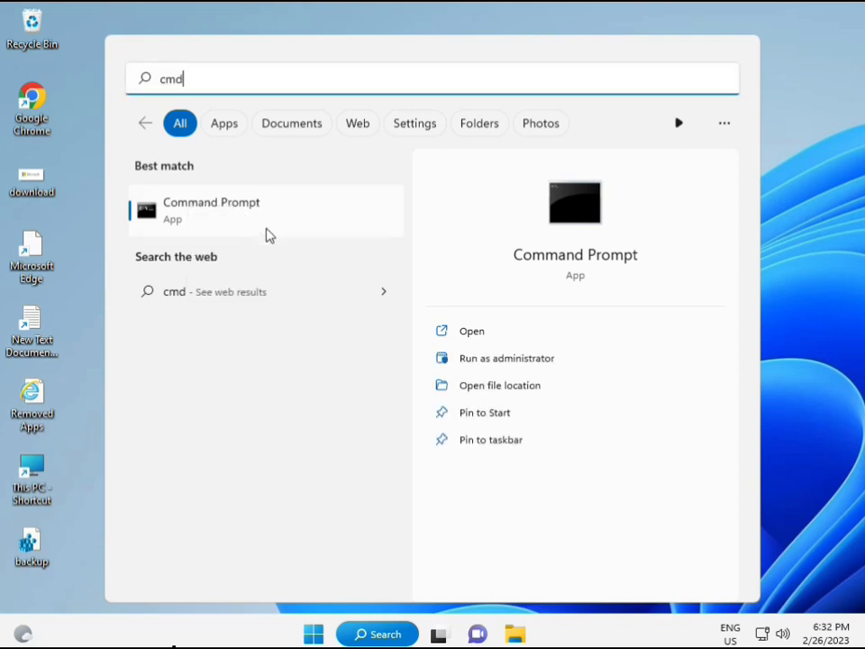
key("ctrl+shift+Return")
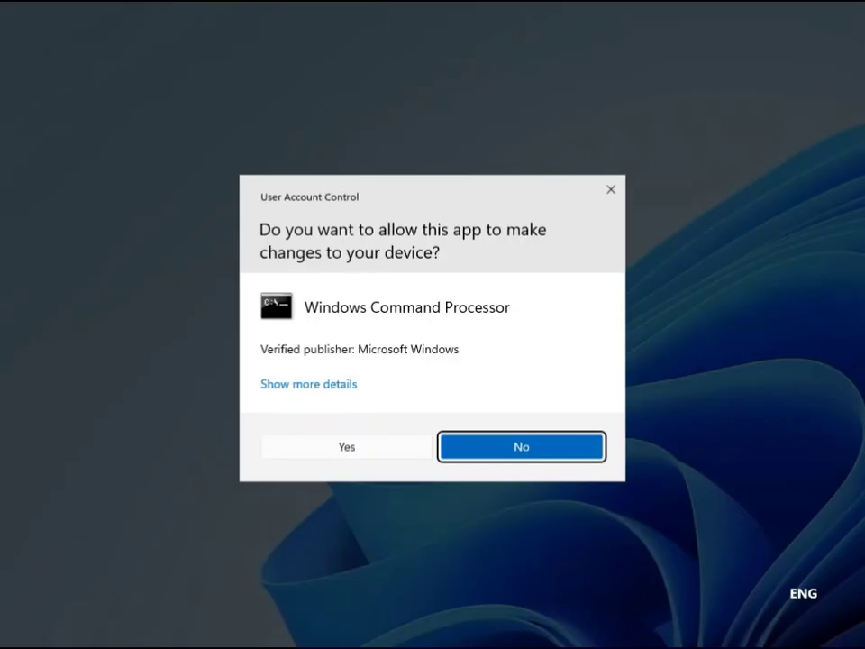
left_click(356, 445)
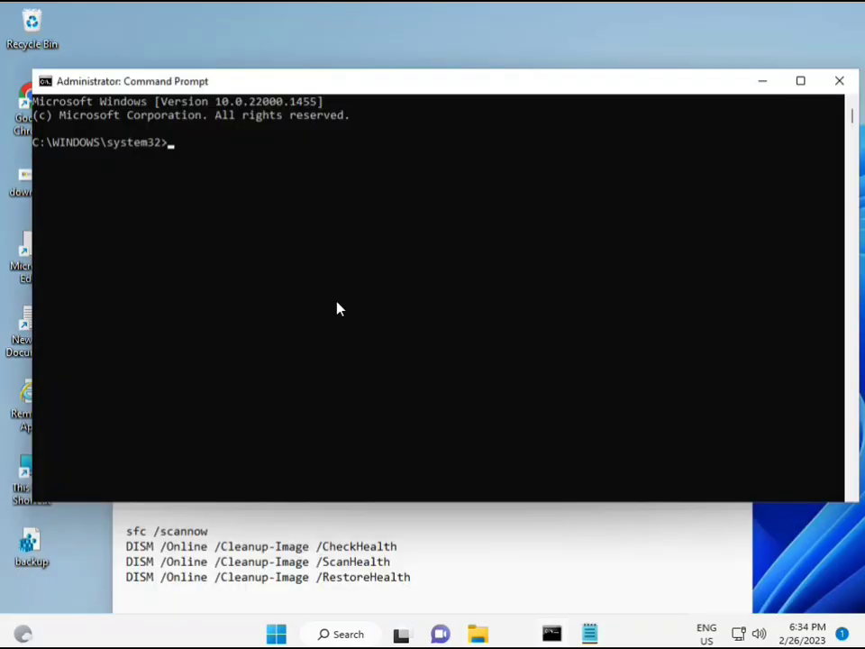
- Run sfc /scannow in the admin console and let the scan complete
left_click(173, 142)
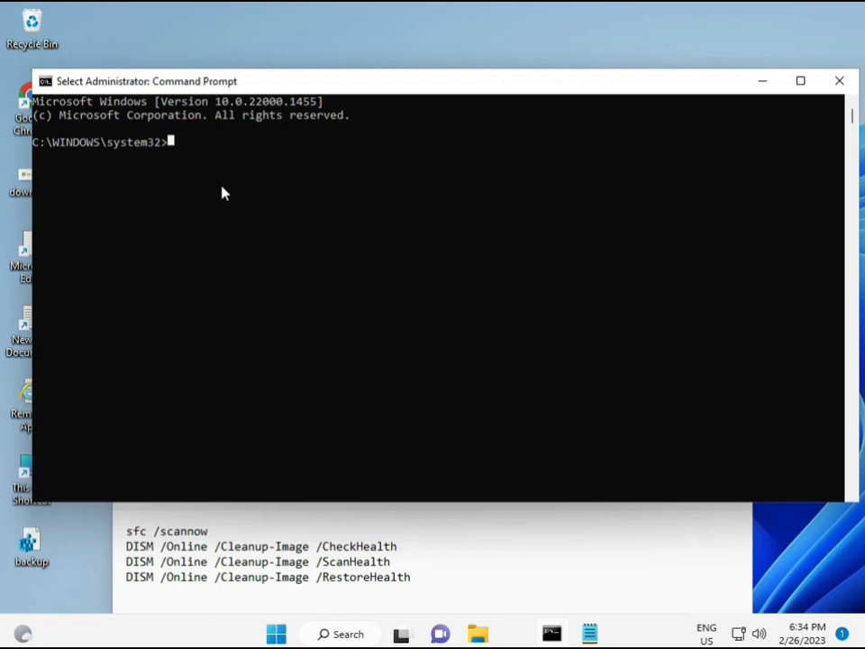
type("sca")
key("BackSpace")
key("BackSpace")
key("BackSpace")
type("sfc")
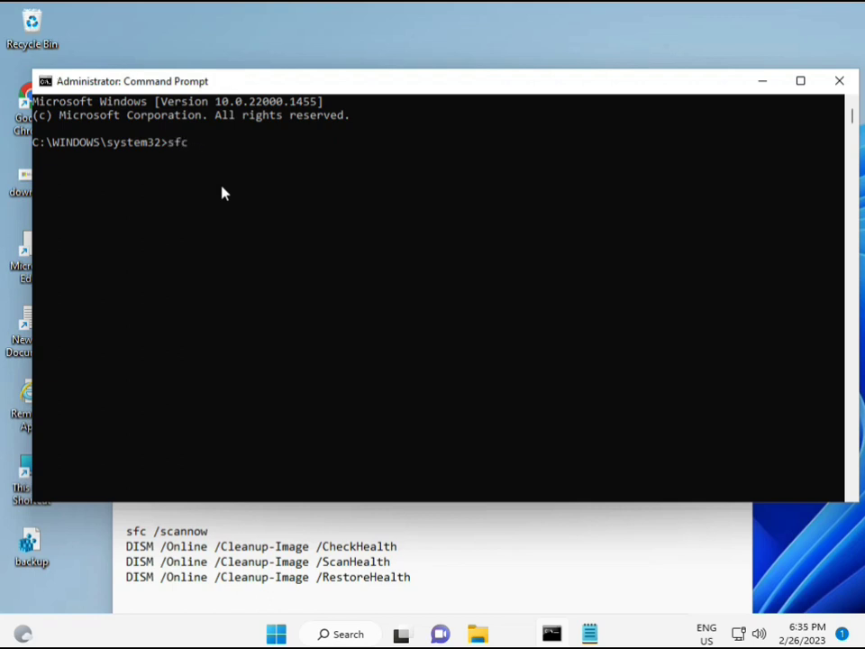
type(" /scannow")
key("Return")
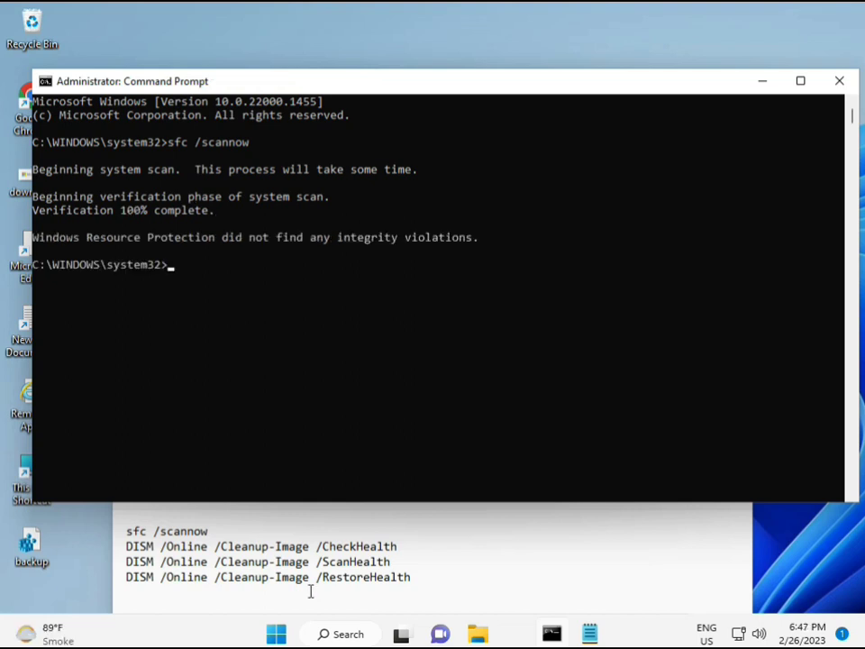
- Copy the DISM CheckHealth command line from the Notepad notes
left_click(132, 545)
left_click_drag(129, 546, 403, 547)
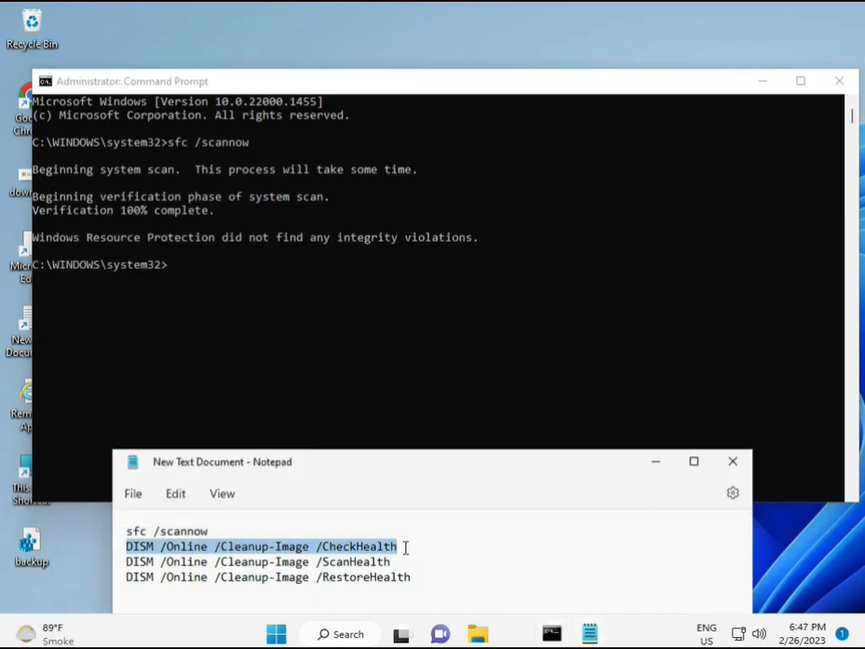
right_click(231, 550)
left_click(273, 280)
- Paste the CheckHealth command into the Command Prompt and run it
left_click(175, 271)
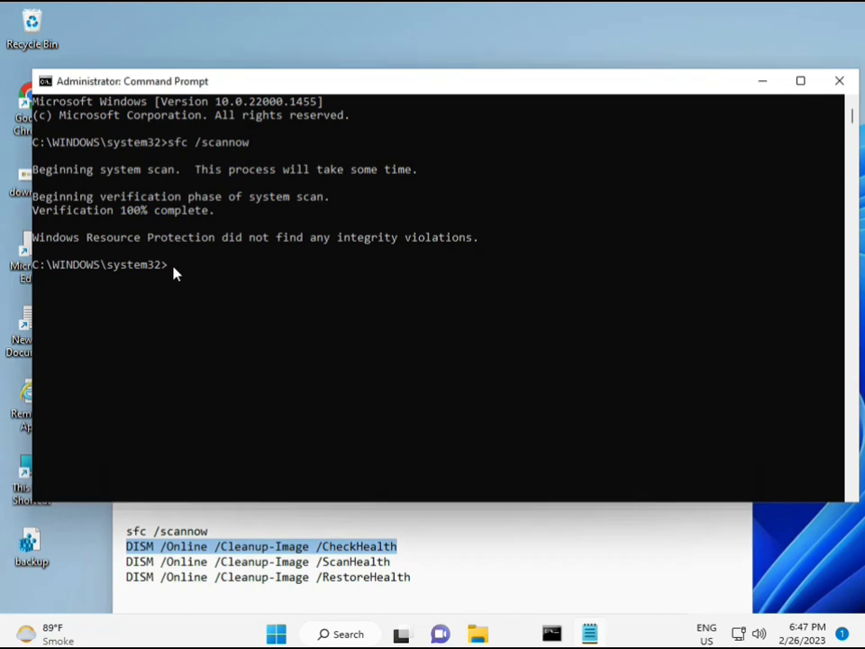
right_click(70, 85)
mouse_move(131, 211)
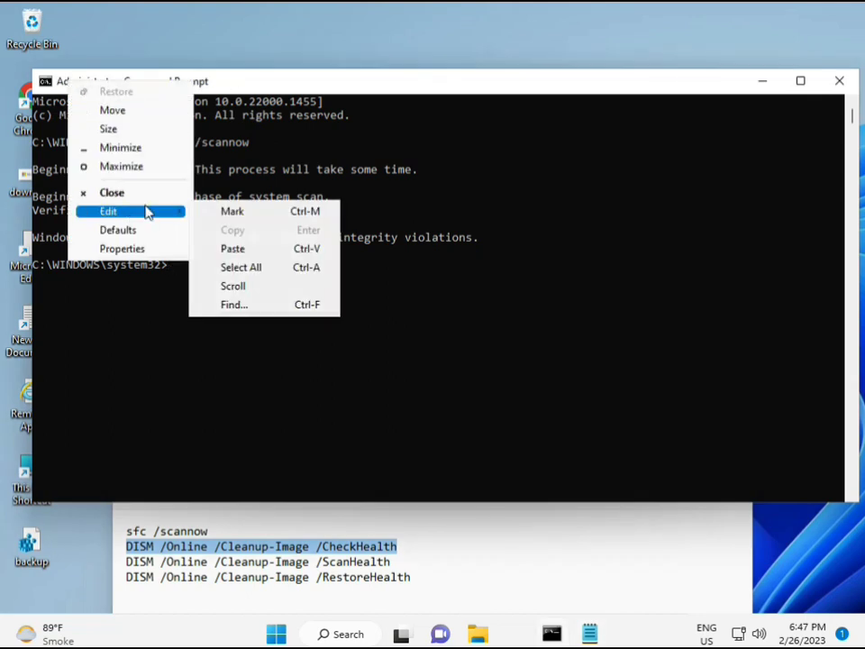
left_click(233, 248)
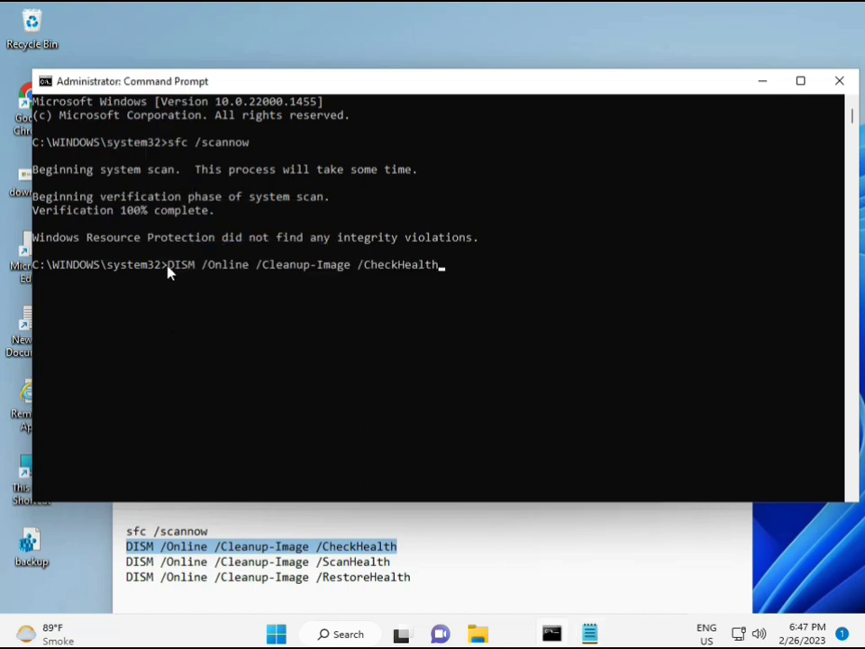
left_click(169, 273)
right_click(179, 285)
key("Return")
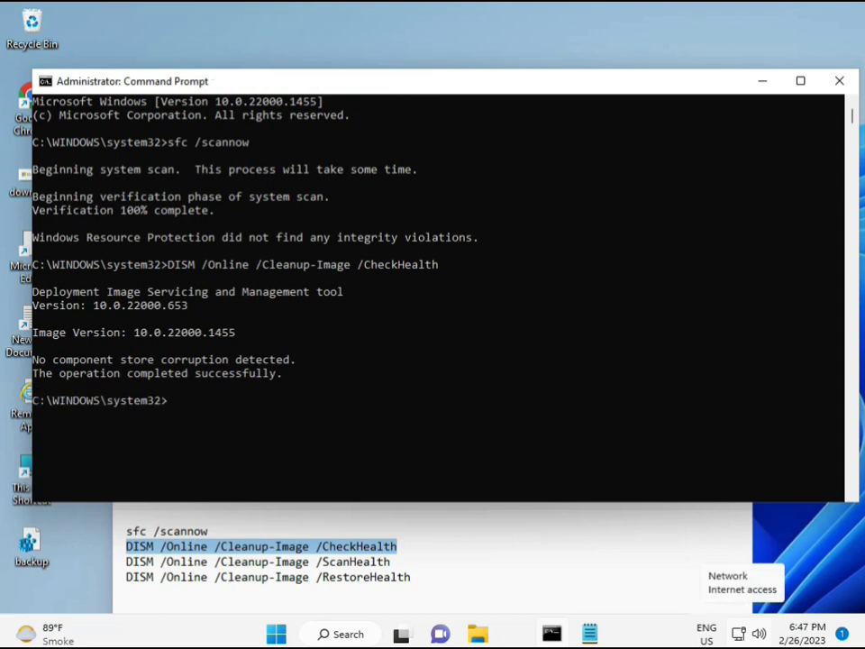
- Copy the DISM ScanHealth command line from the Notepad notes
left_click(128, 564)
left_click(410, 562, "shift")
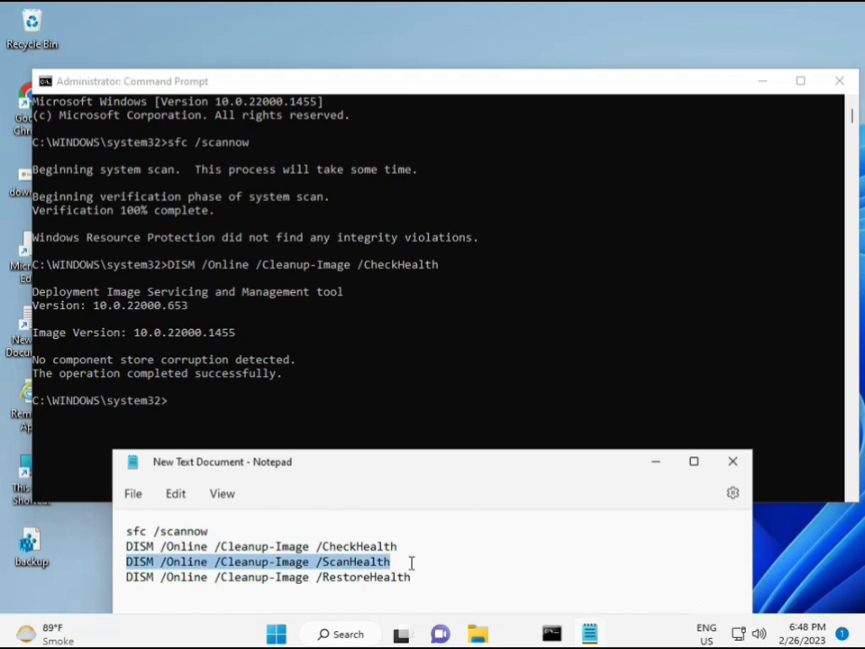
right_click(383, 566)
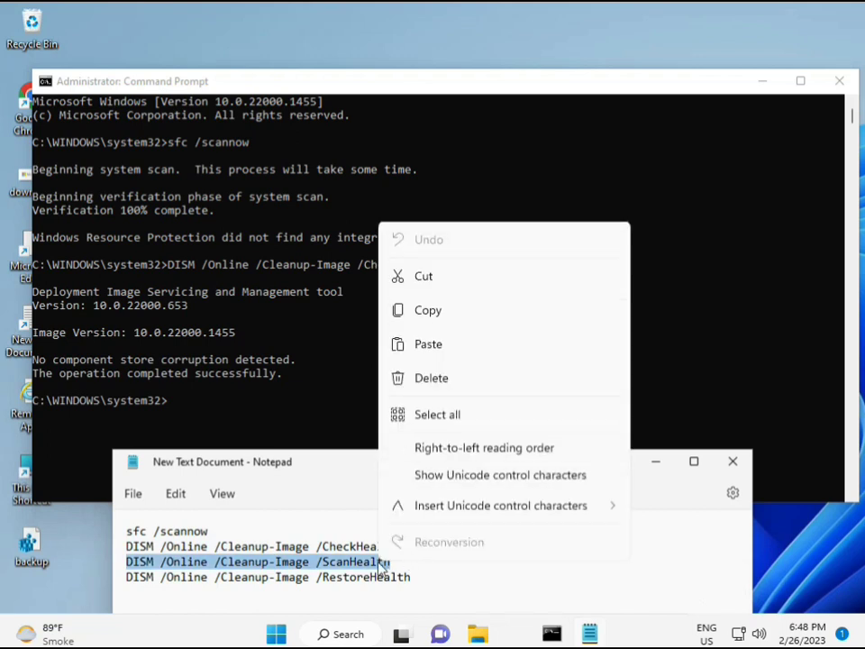
left_click(420, 323)
- Paste the ScanHealth command into the Command Prompt and start the scan
left_click(189, 411)
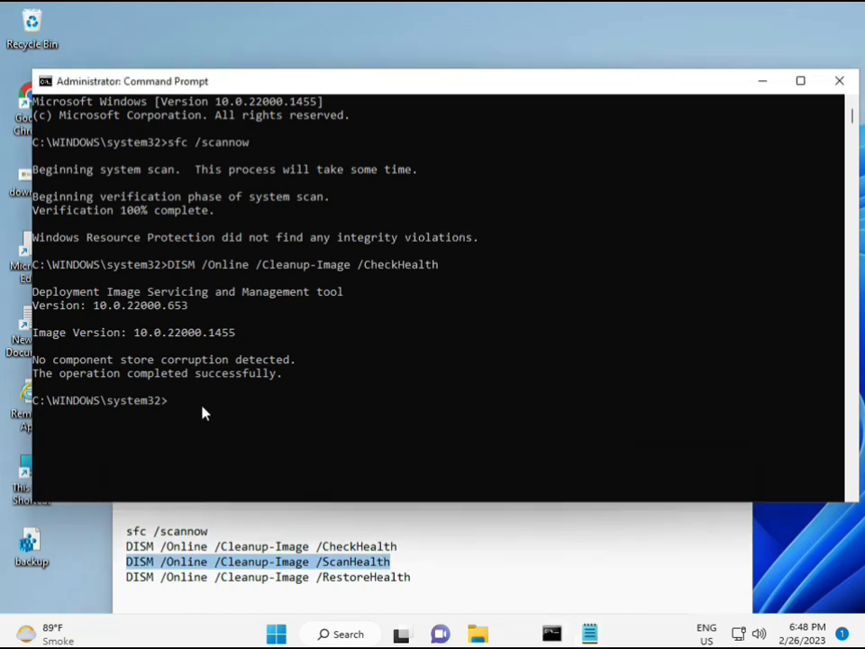
right_click(174, 408)
right_click(174, 407)
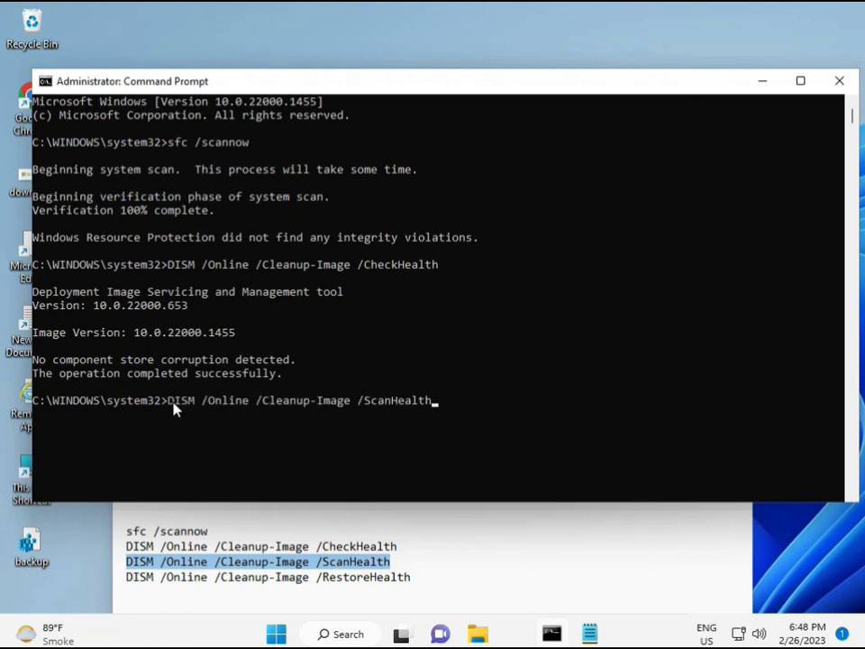
key("Return")
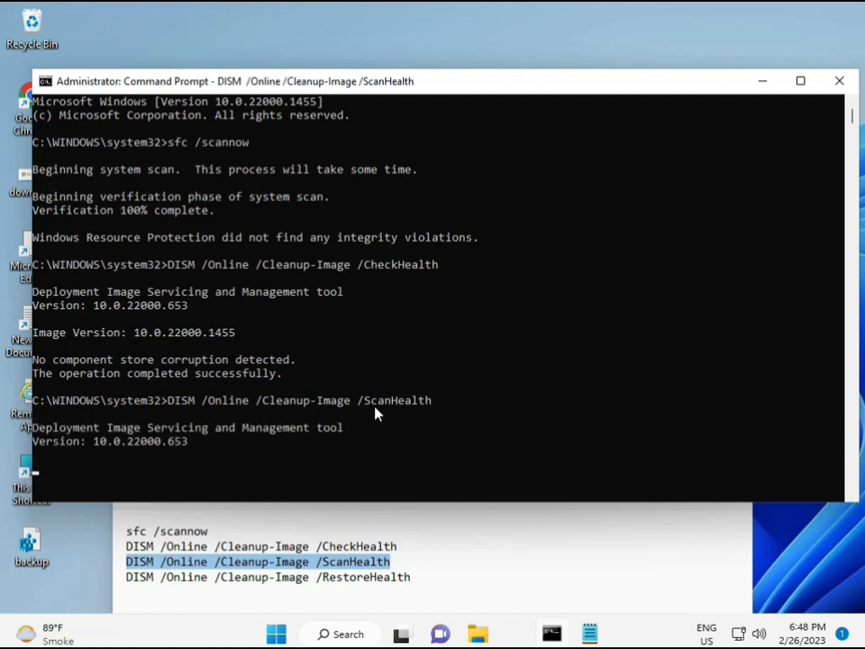